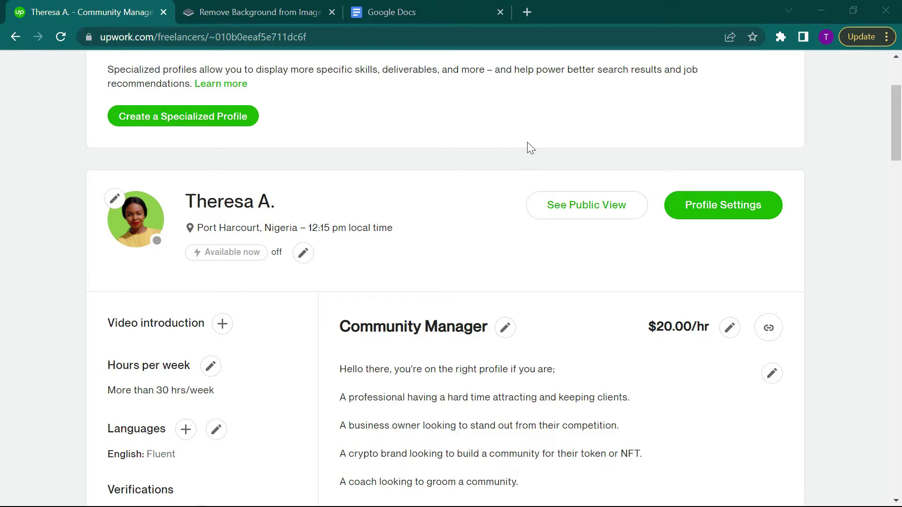
- Look through the Upwork freelancer profile, from the photo and overview down to the portfolio, skills and employment history
scroll(527, 143, up, 3)
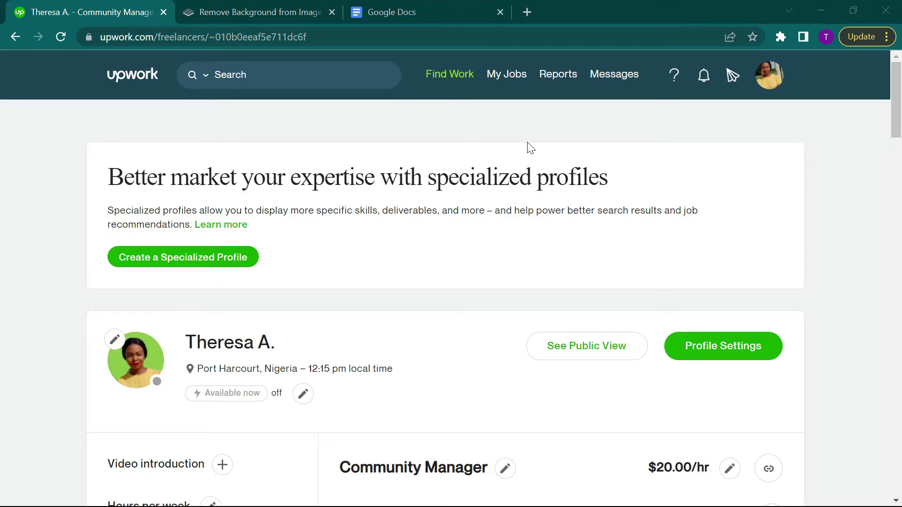
scroll(294, 209, down, 3)
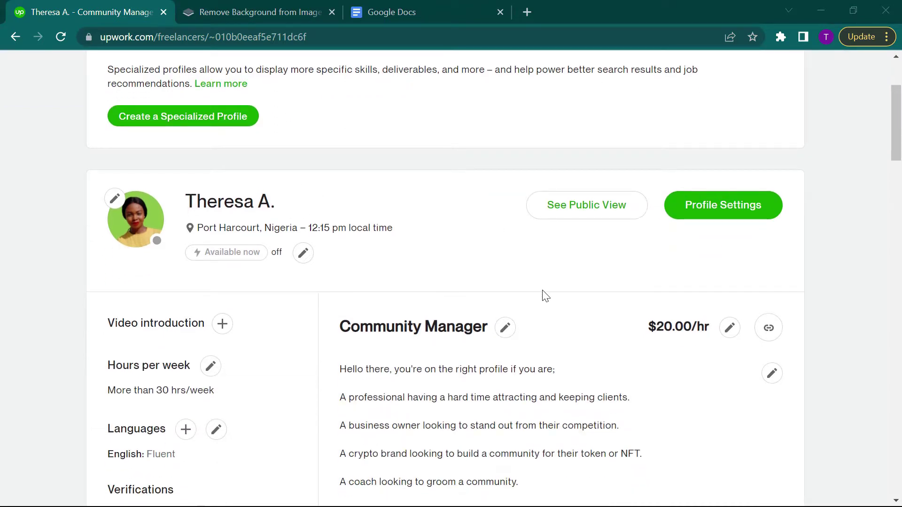
scroll(554, 277, down, 2)
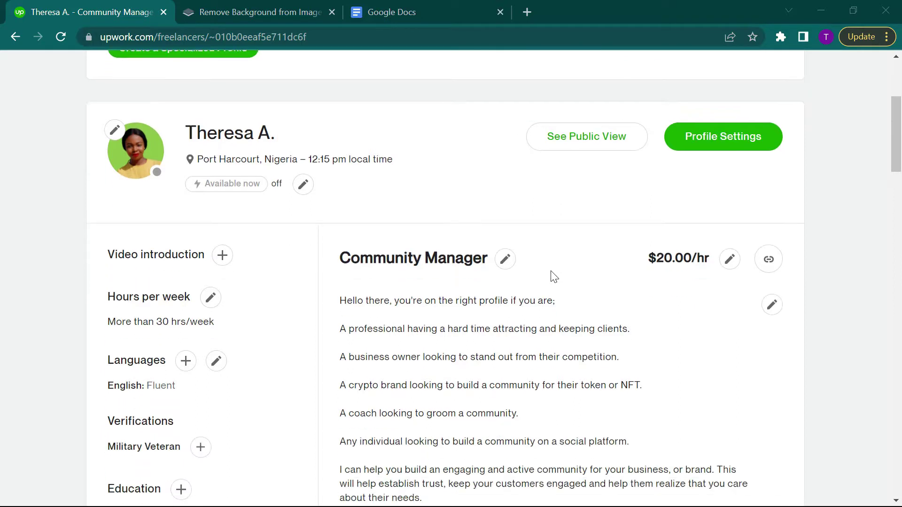
scroll(554, 277, down, 2)
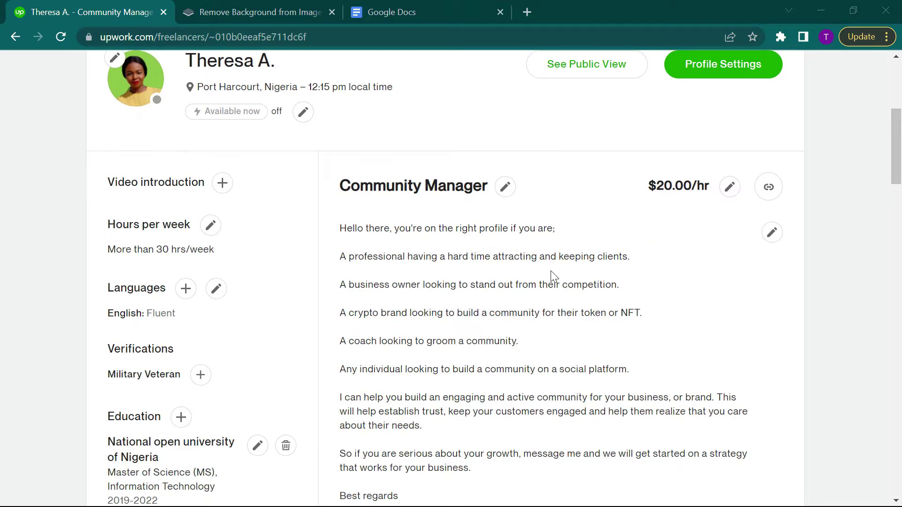
scroll(550, 273, down, 6)
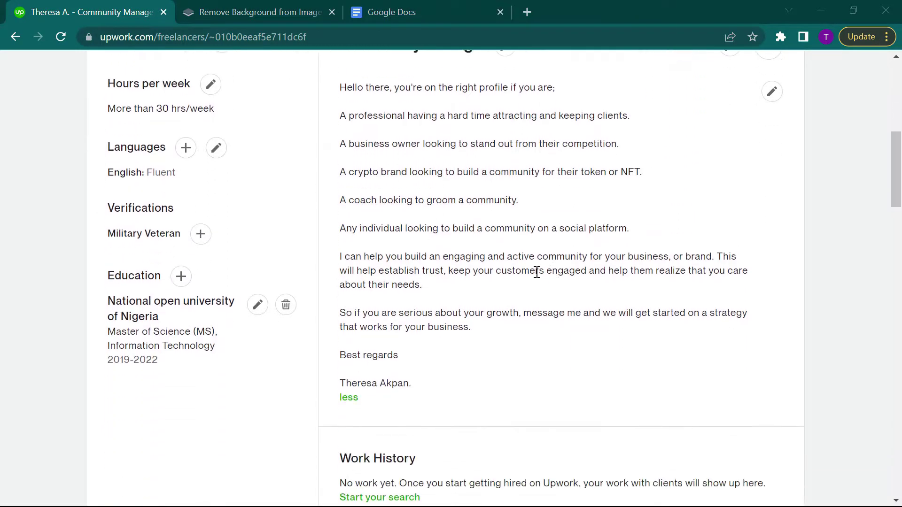
scroll(529, 275, down, 3)
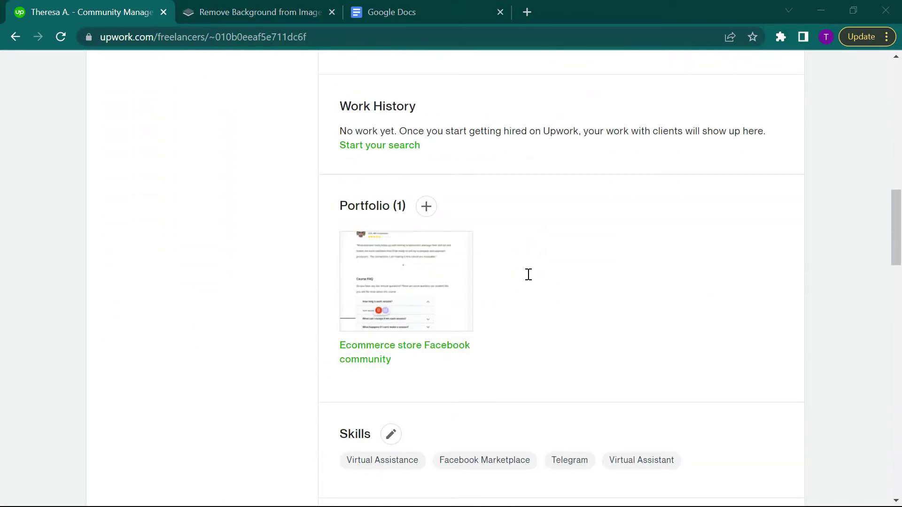
scroll(529, 275, down, 15)
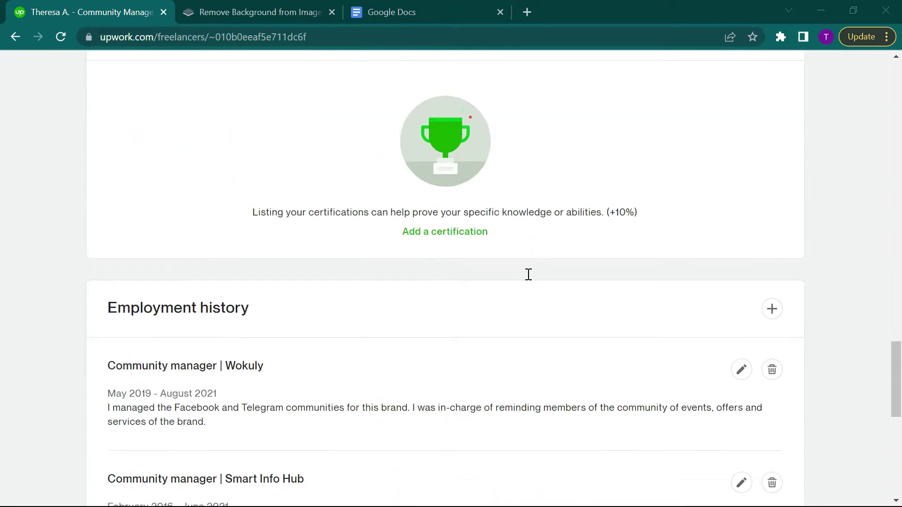
scroll(528, 275, down, 6)
scroll(529, 275, up, 5)
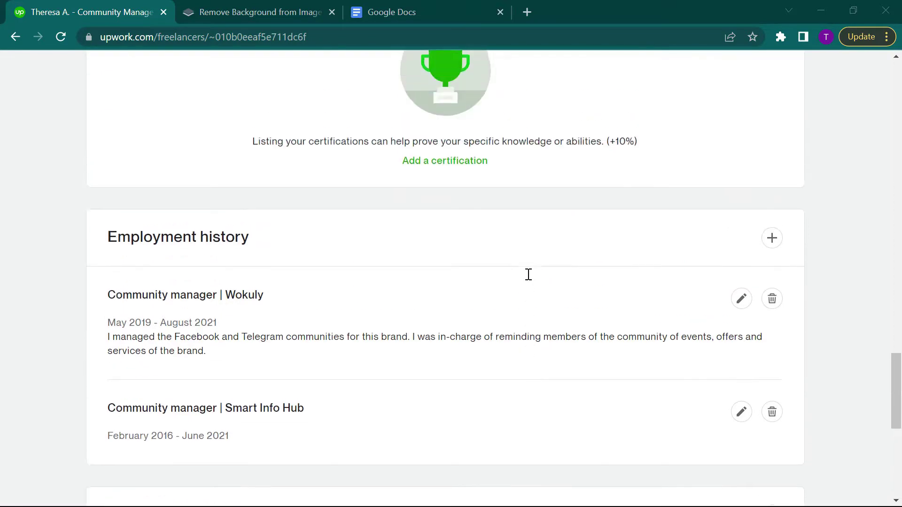
scroll(528, 275, up, 16)
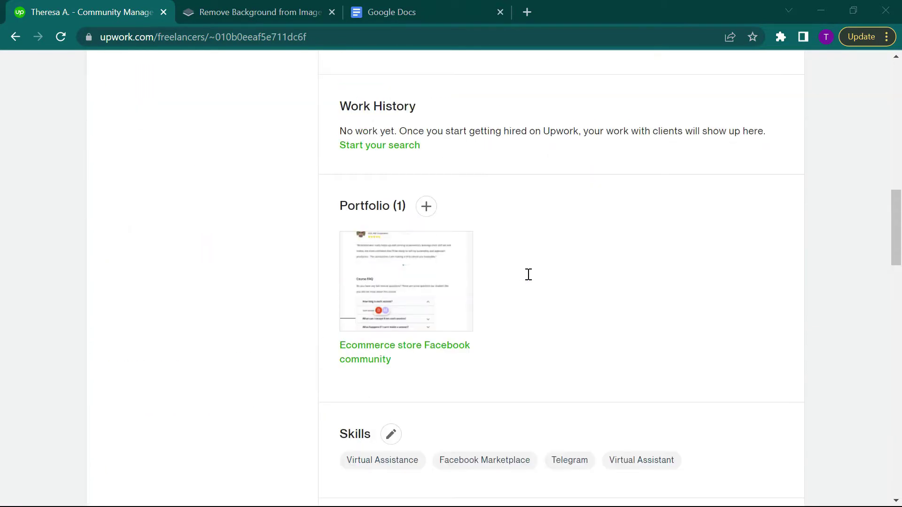
scroll(529, 275, up, 15)
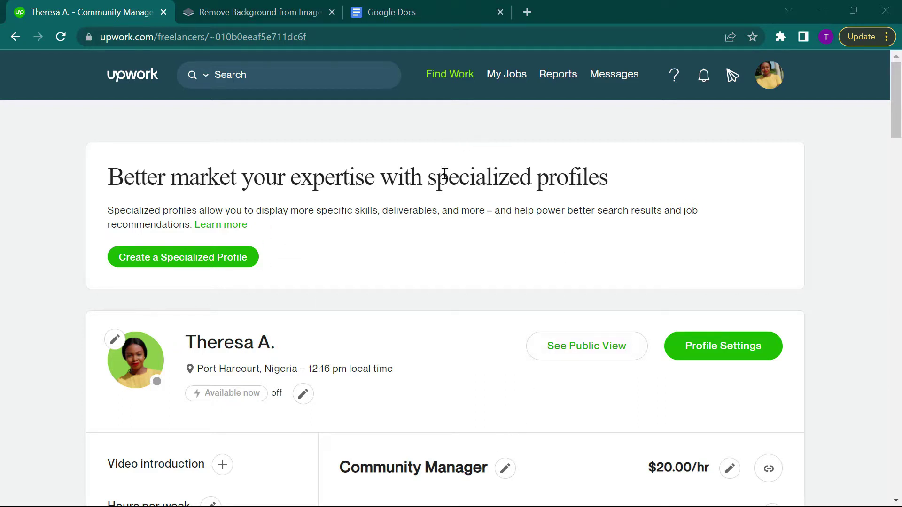
- Switch to remove.bg, reset it to its home page, and return to the Upwork profile
click(263, 6)
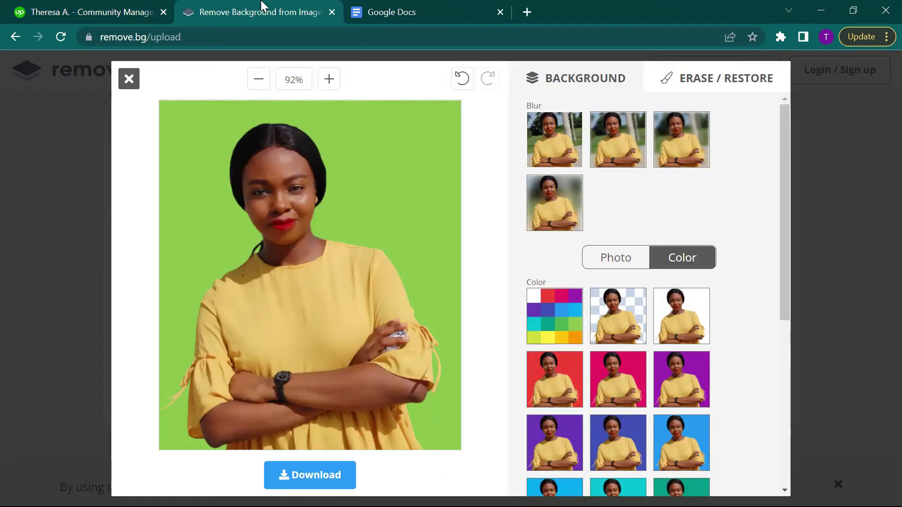
click(125, 79)
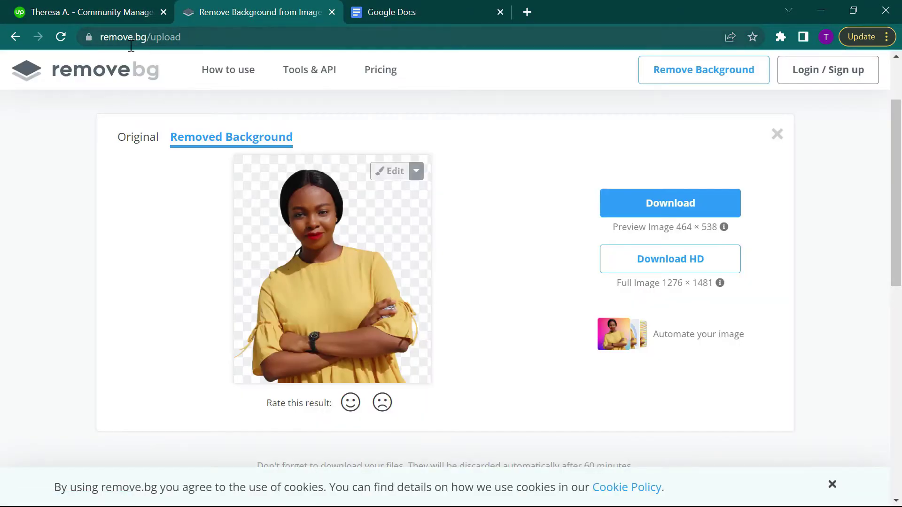
click(108, 80)
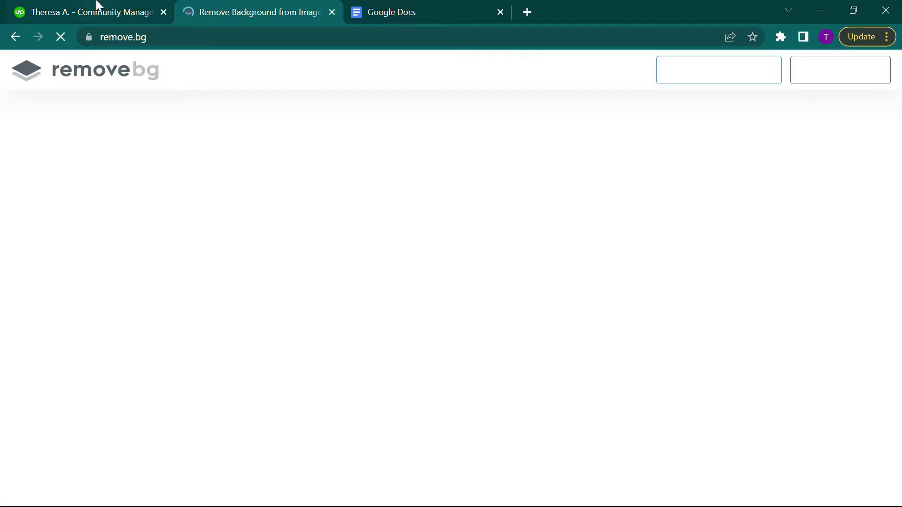
click(98, 7)
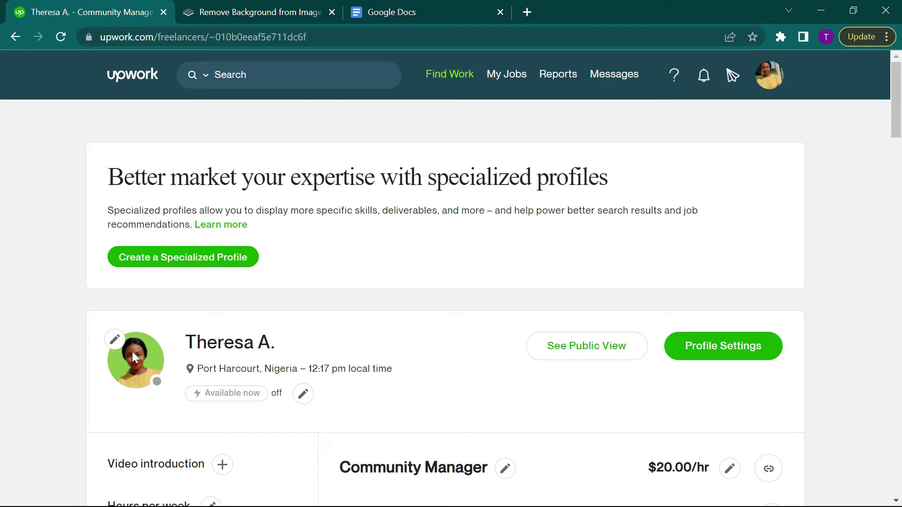
- Switch to remove.bg and upload IMG_0704.jpg from the Downloads folder for background removal
click(267, 10)
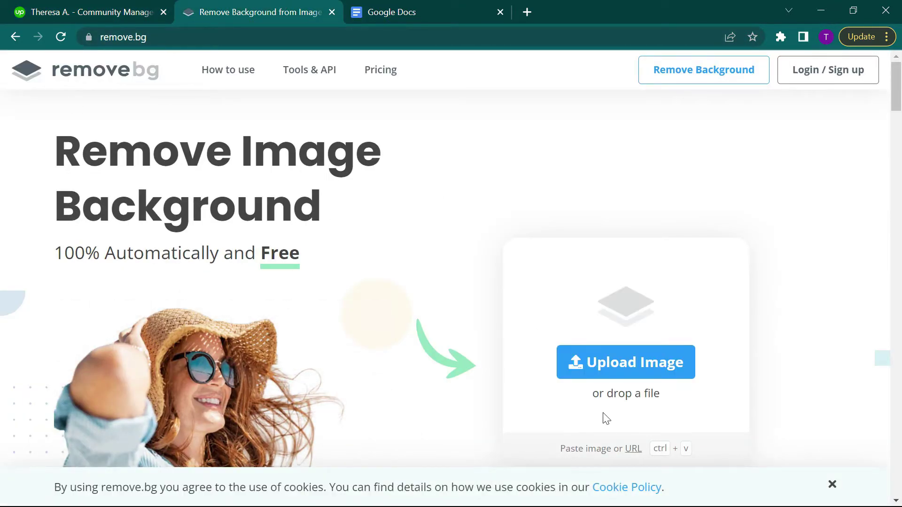
click(611, 372)
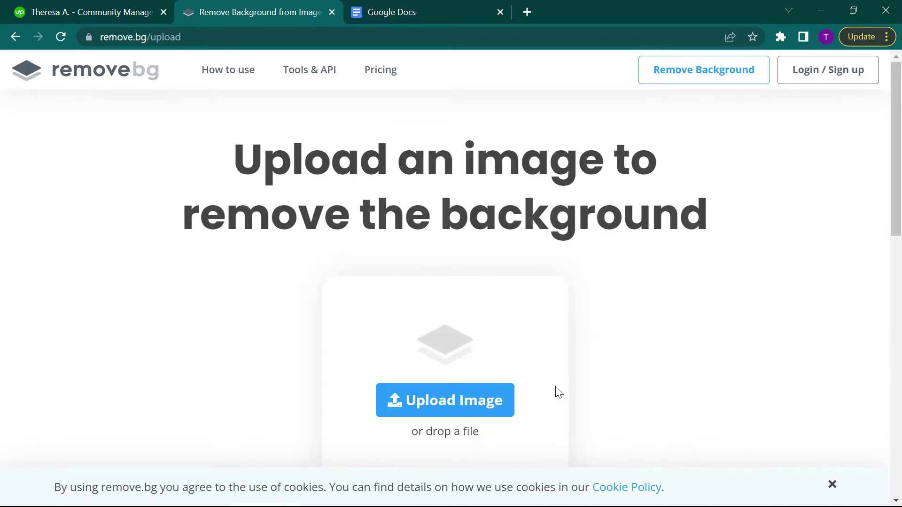
click(419, 408)
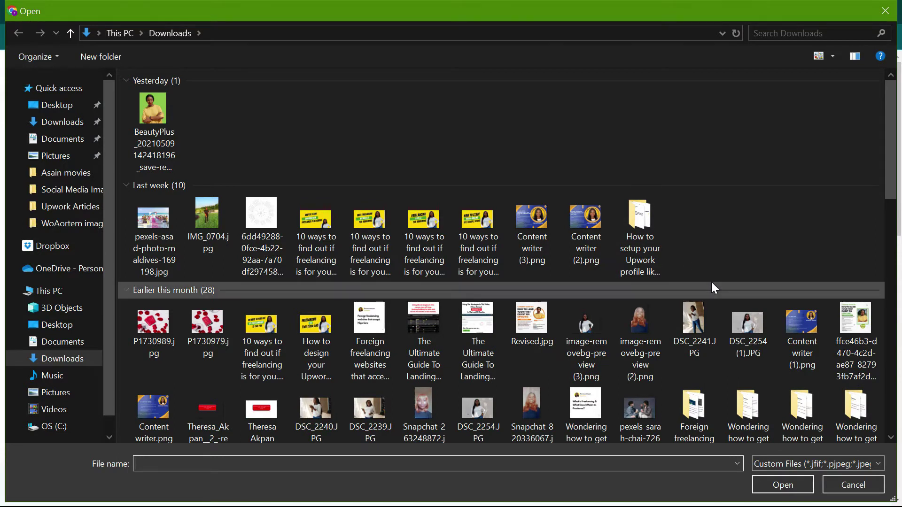
click(212, 219)
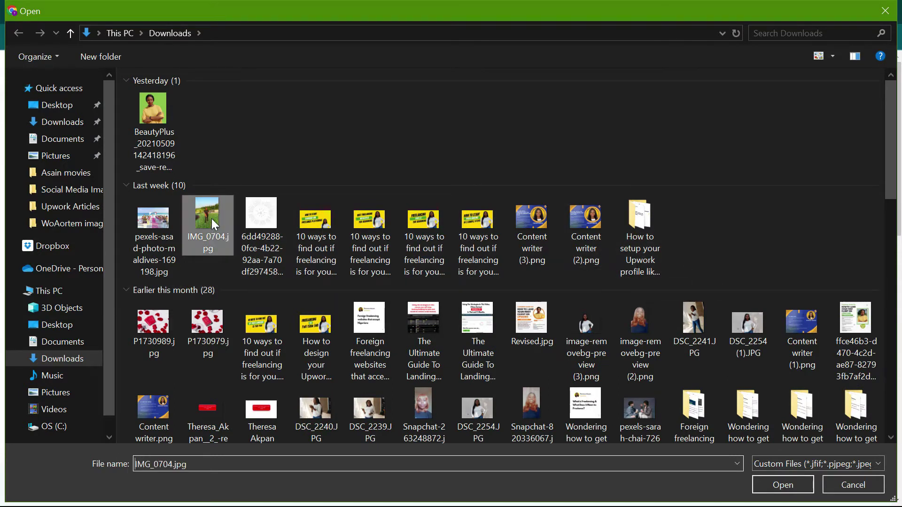
click(764, 491)
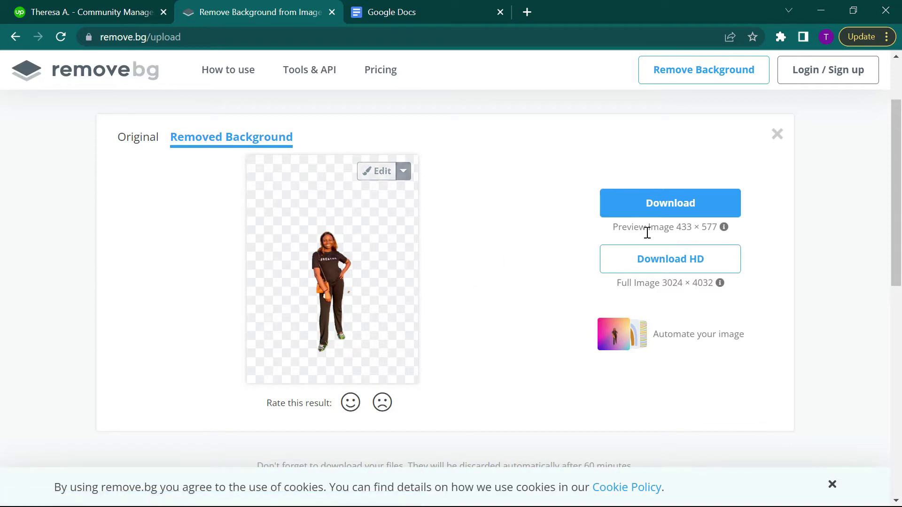
- Open the cut-out photo for editing and apply the seaside wooden boardwalk photo as its background
click(380, 175)
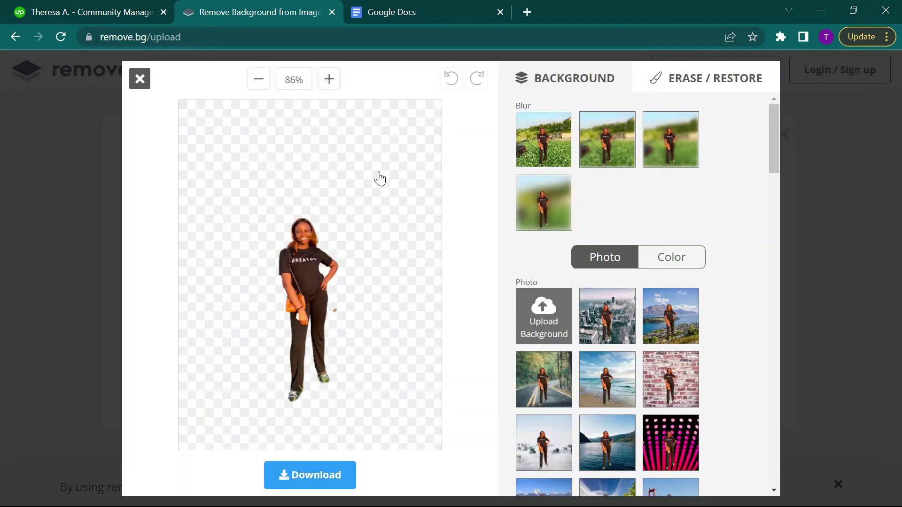
scroll(723, 353, down, 3)
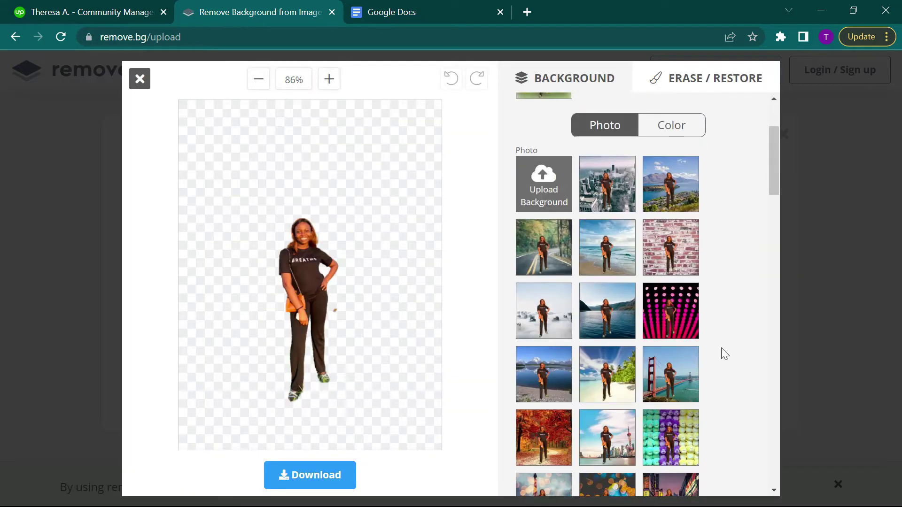
scroll(725, 354, down, 5)
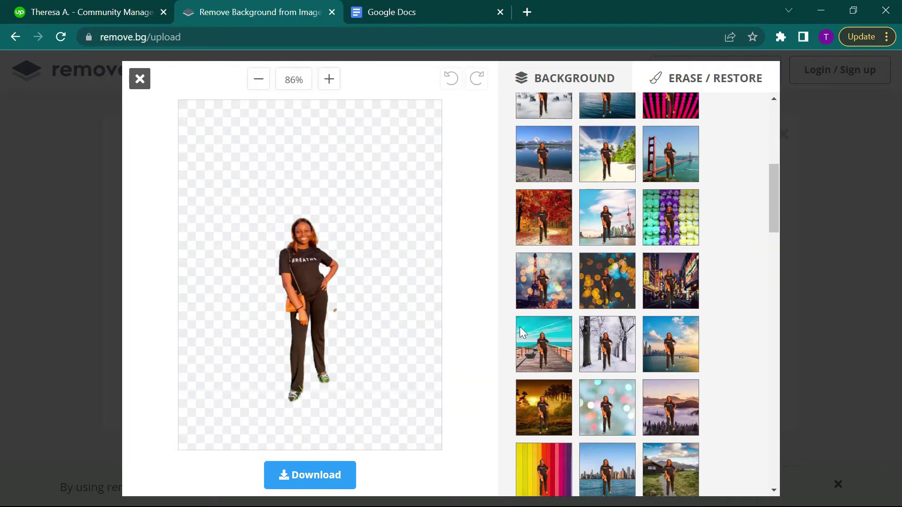
click(552, 349)
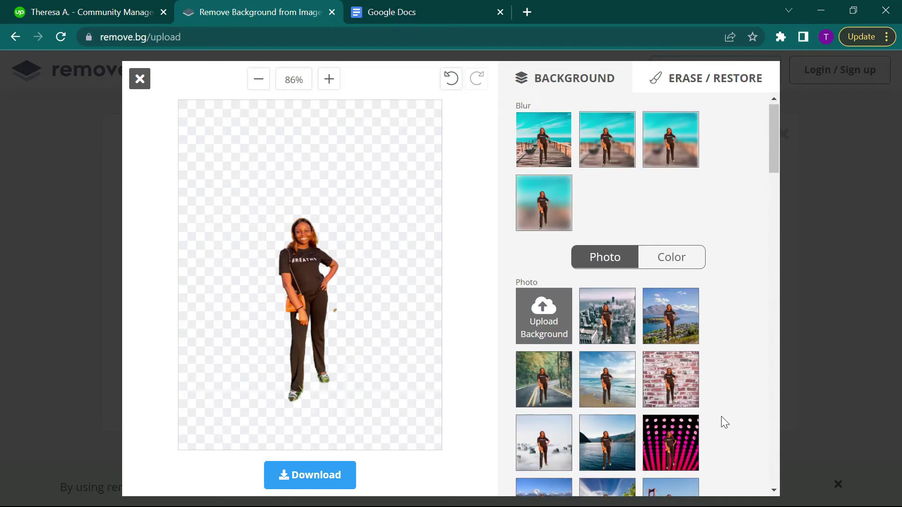
- Replace the background with the photo of a cabin beside a gravel path and mountains
scroll(721, 416, down, 10)
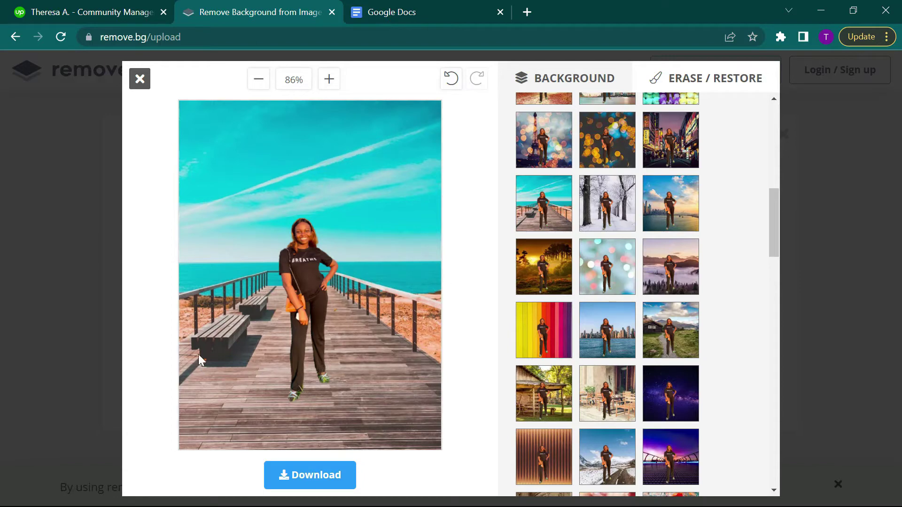
click(674, 344)
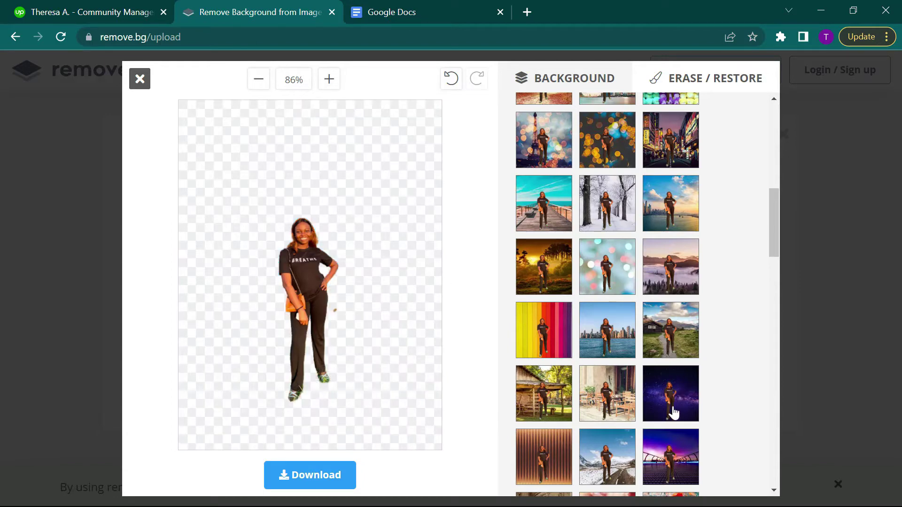
scroll(674, 414, down, 1)
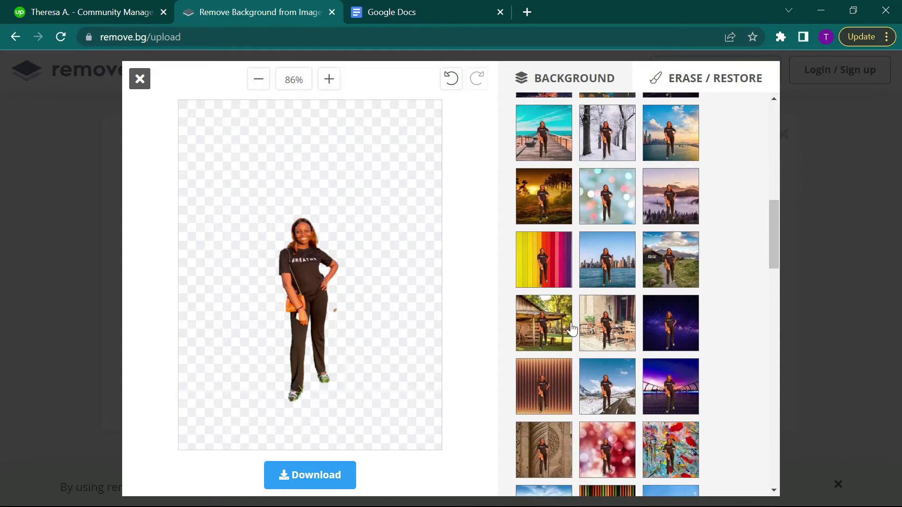
scroll(546, 328, up, 5)
click(546, 329)
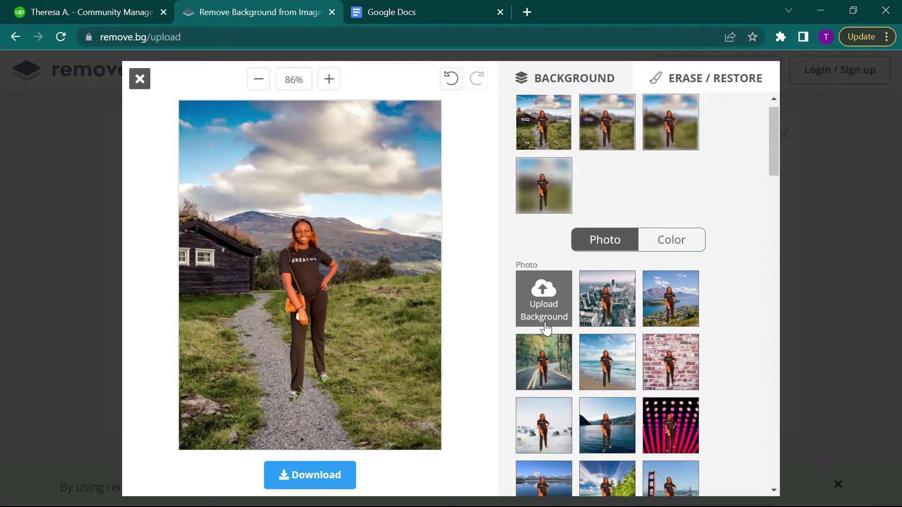
- Change the background to the photo of an empty street lined with grey buildings
scroll(546, 329, down, 6)
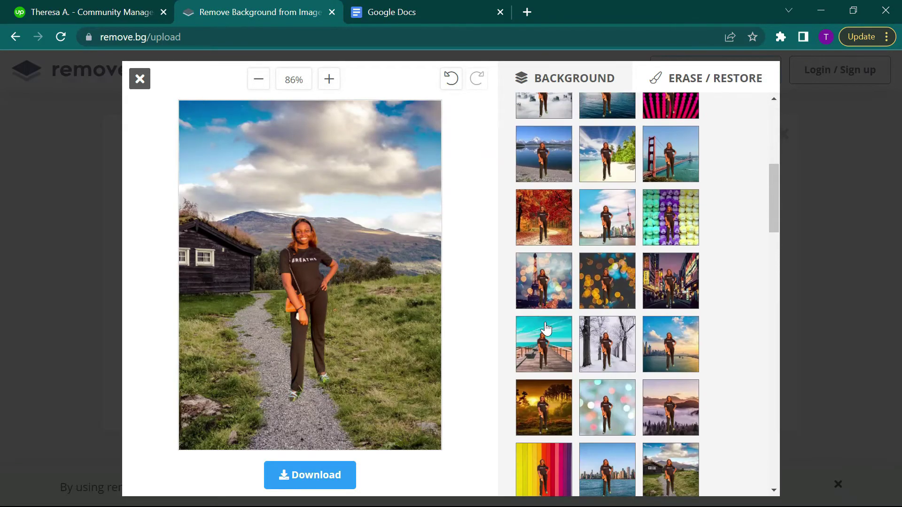
scroll(546, 329, down, 6)
click(674, 280)
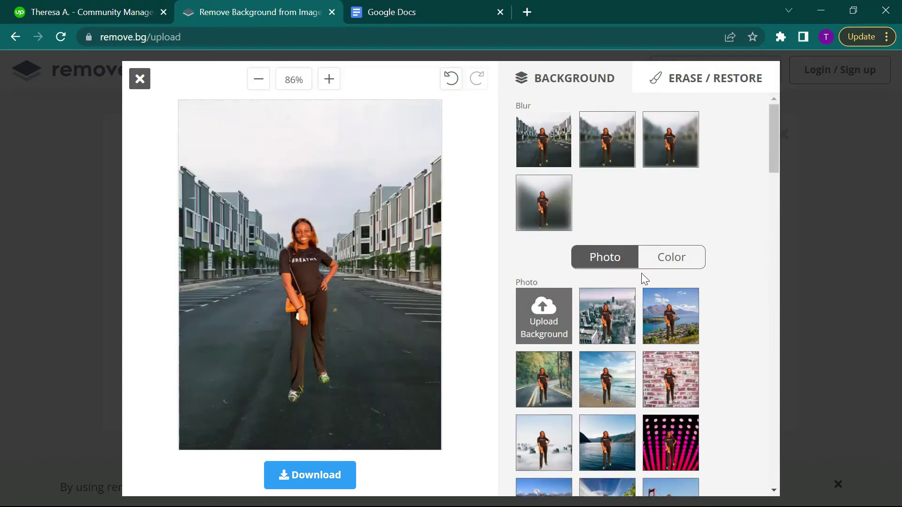
- Try solid white, purple and red backgrounds behind the cut-out person and settle on lime green
click(669, 261)
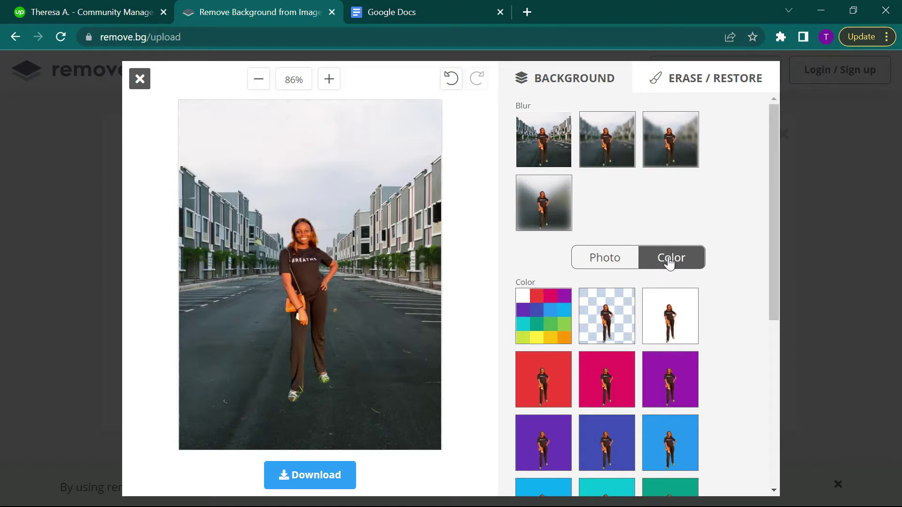
click(674, 328)
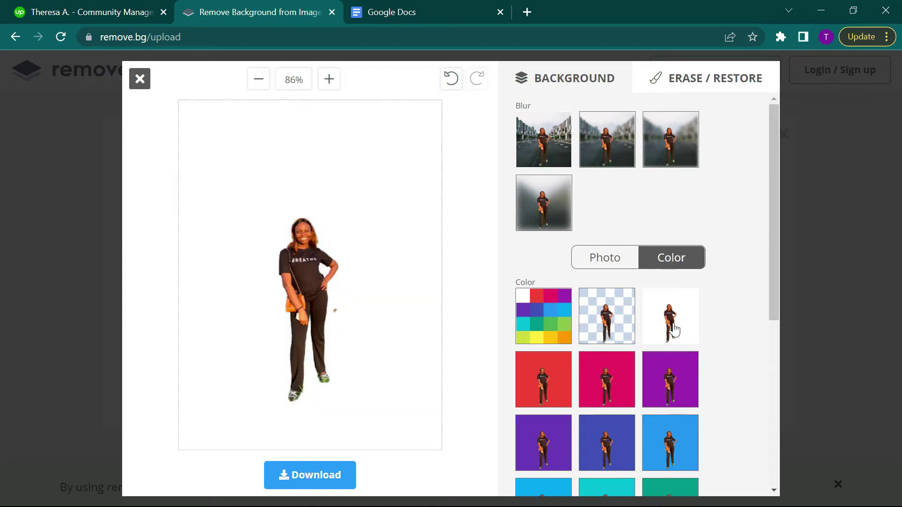
click(661, 380)
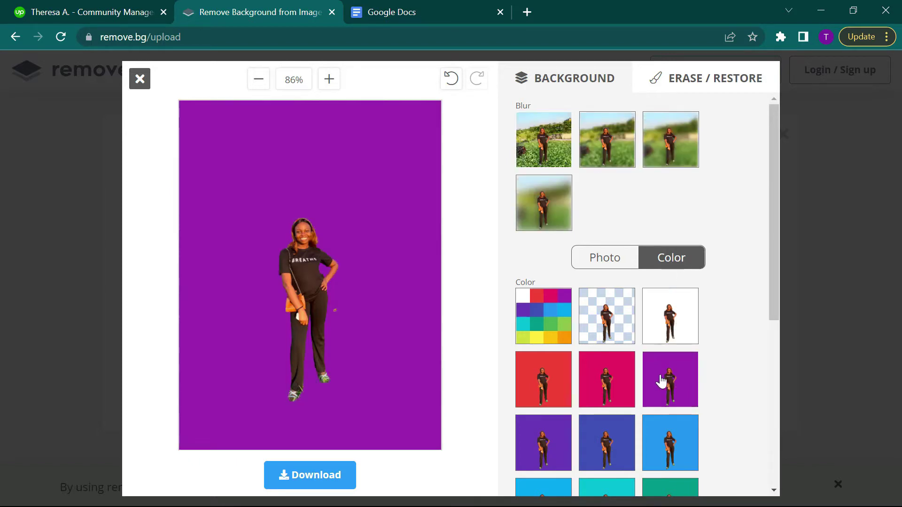
click(542, 386)
scroll(542, 386, down, 1)
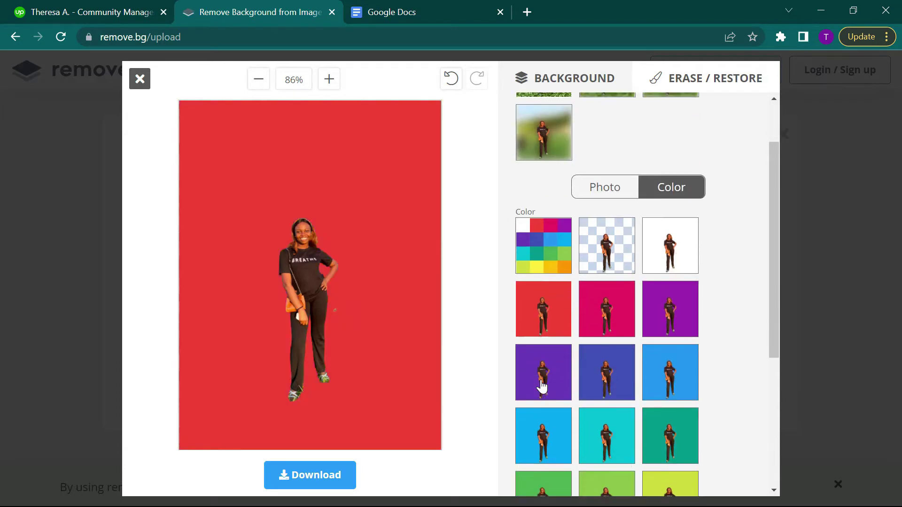
scroll(541, 387, down, 4)
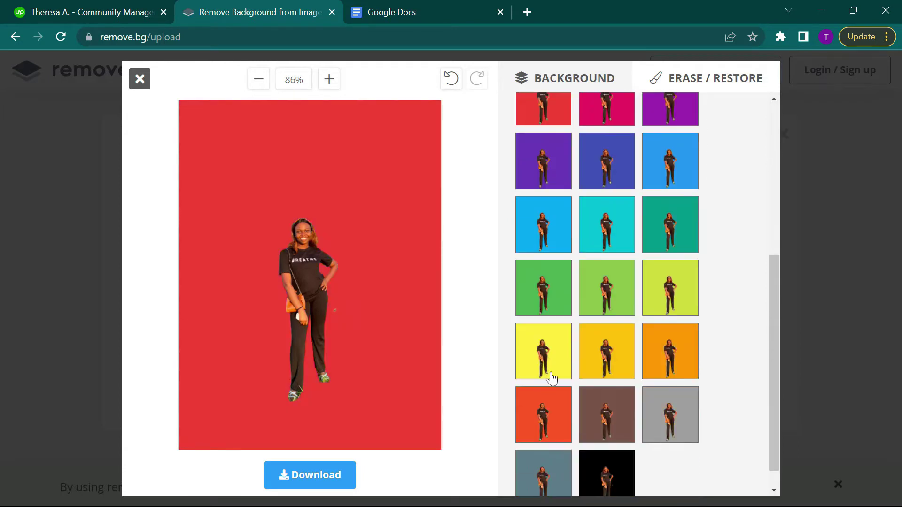
click(667, 299)
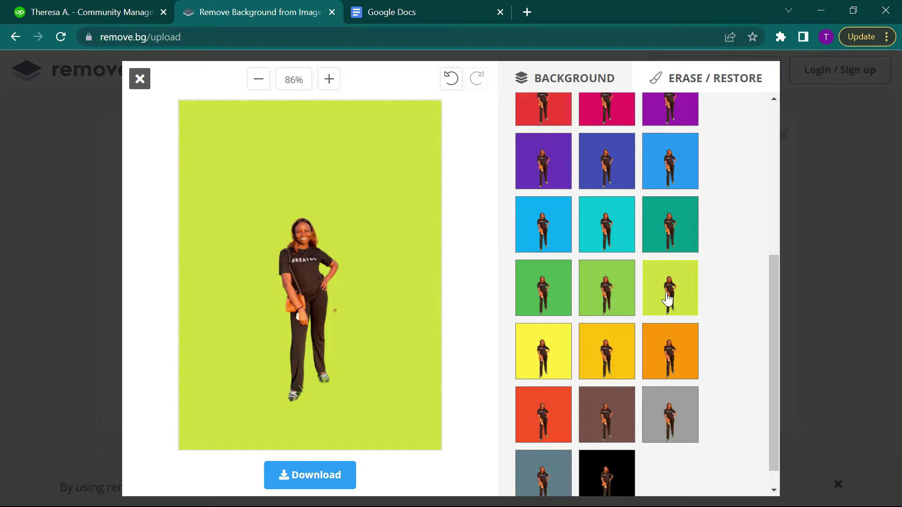
- Try a solid orange-red background behind the cut-out person and settle on bright yellow
scroll(640, 353, down, 1)
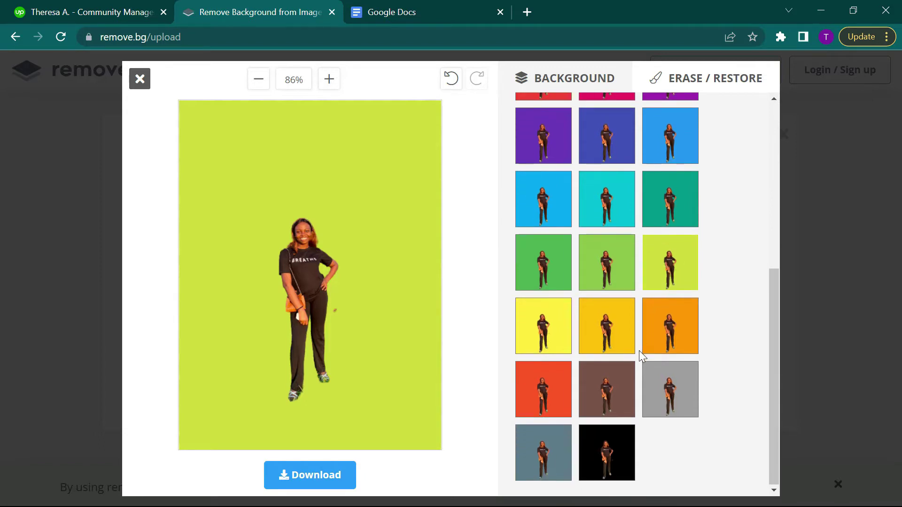
click(541, 381)
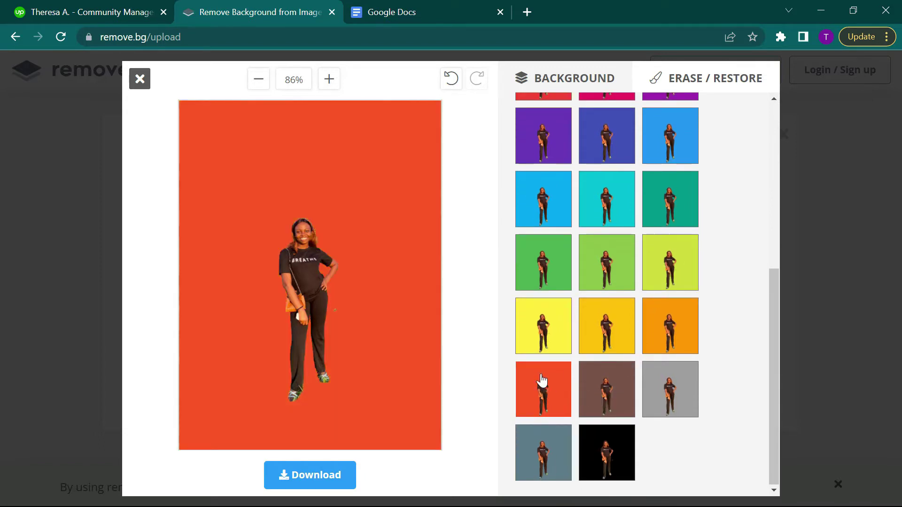
click(543, 323)
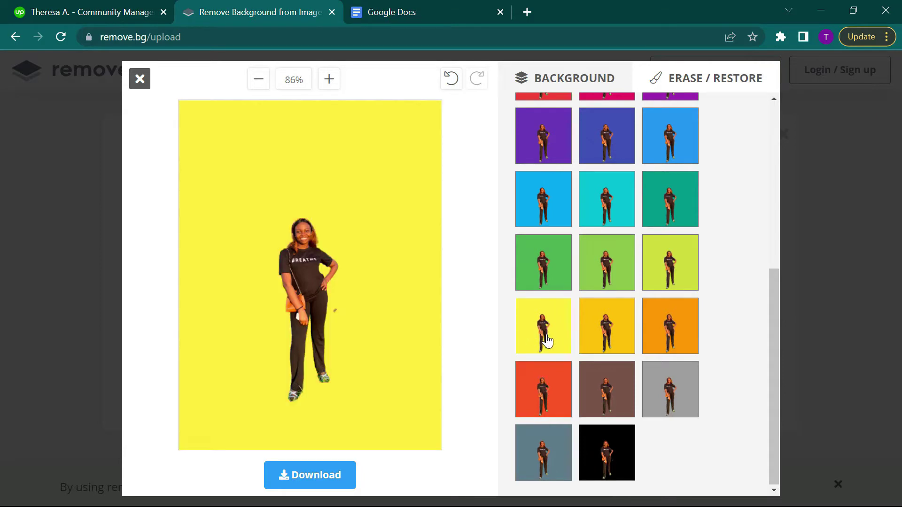
- Download the edited image with the yellow background
scroll(582, 331, up, 7)
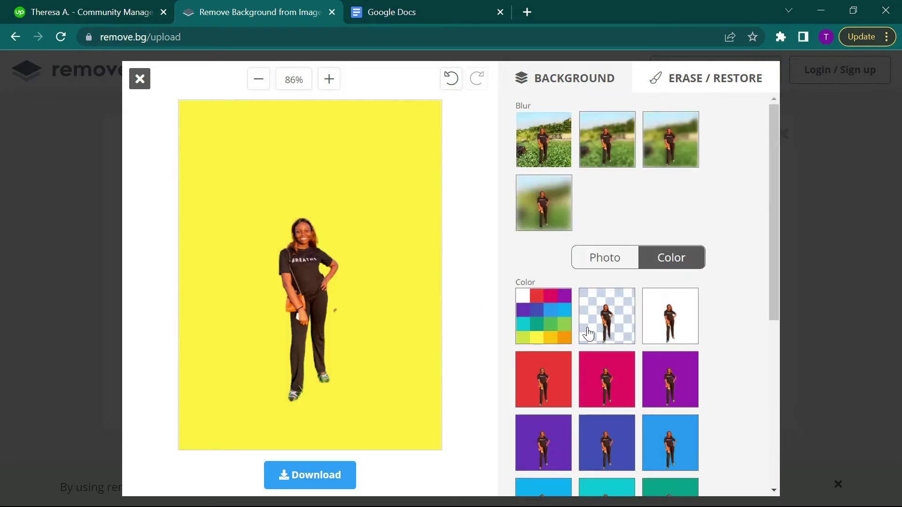
scroll(506, 373, down, 7)
scroll(601, 389, up, 7)
click(304, 479)
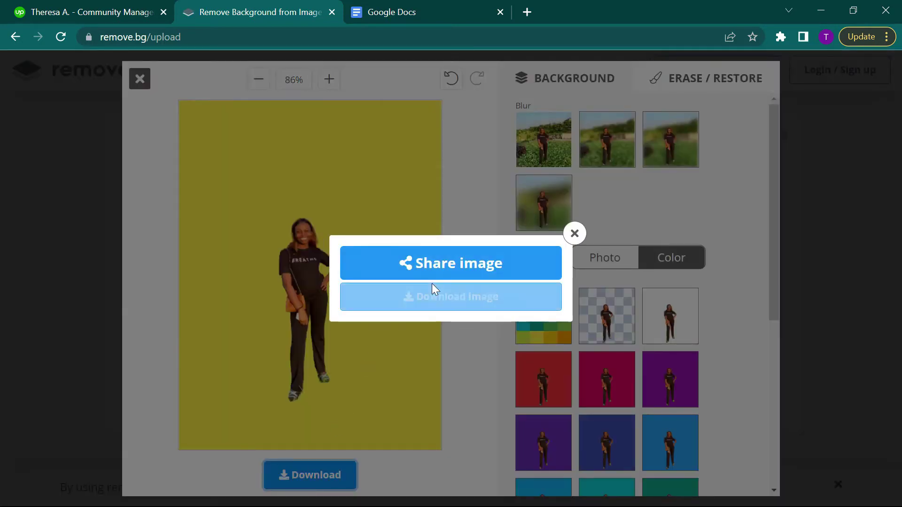
click(436, 296)
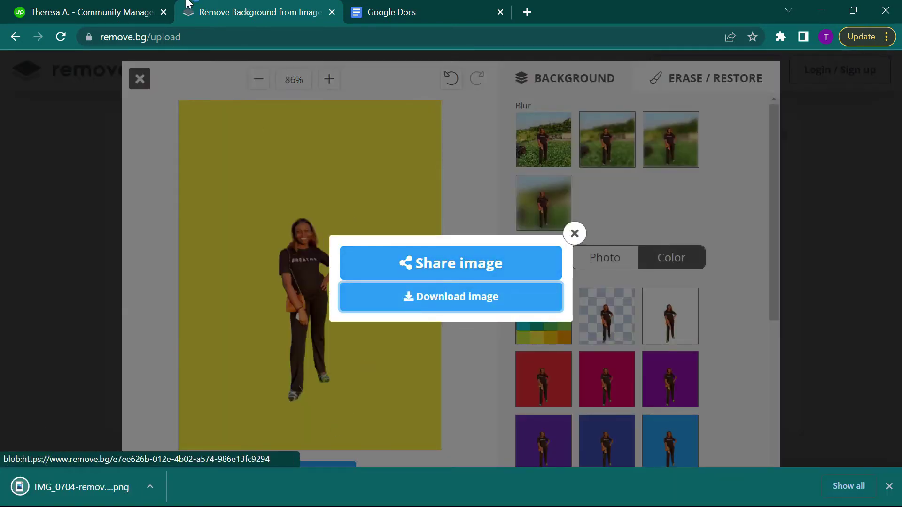
- Switch to the Upwork profile and load IMG_0704-removebg-preview.png from Downloads into the profile photo editor
click(69, 7)
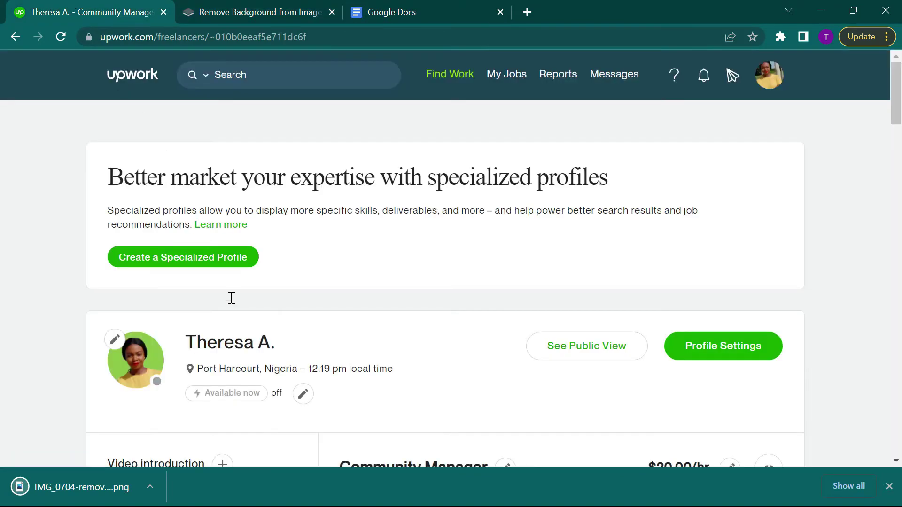
click(115, 340)
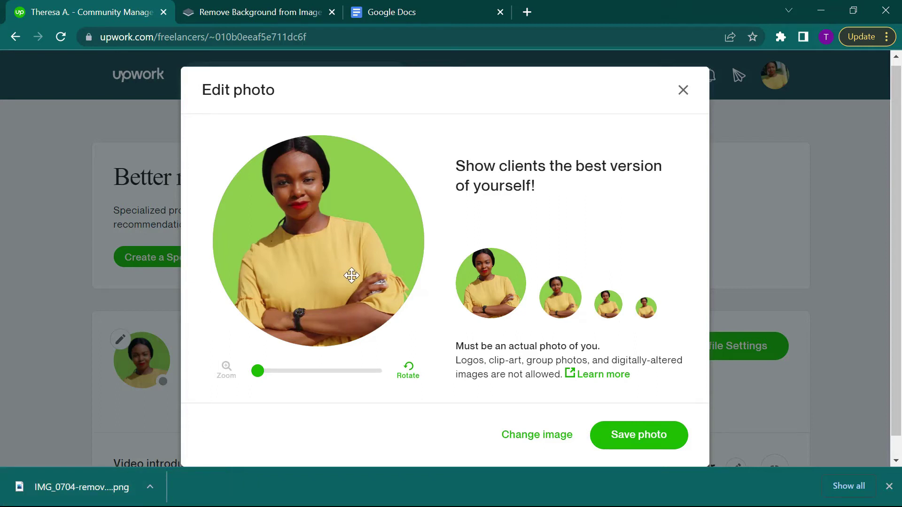
click(544, 433)
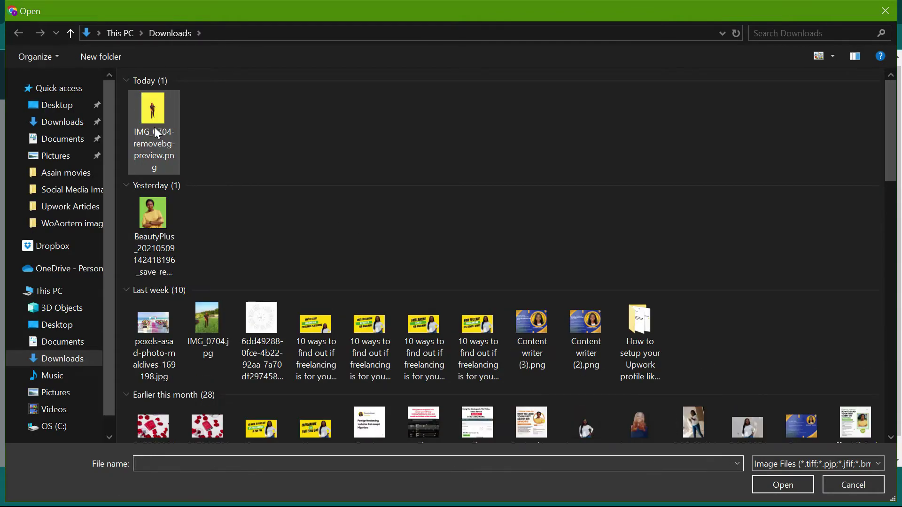
click(155, 128)
click(780, 486)
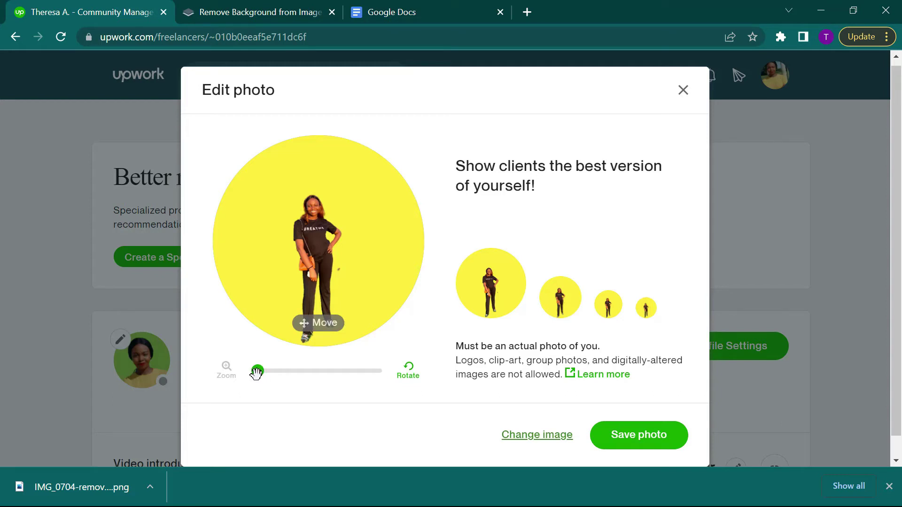
- Zoom the yellow-background photo in to the maximum and shift it down within the circular crop
drag(257, 373, 473, 451)
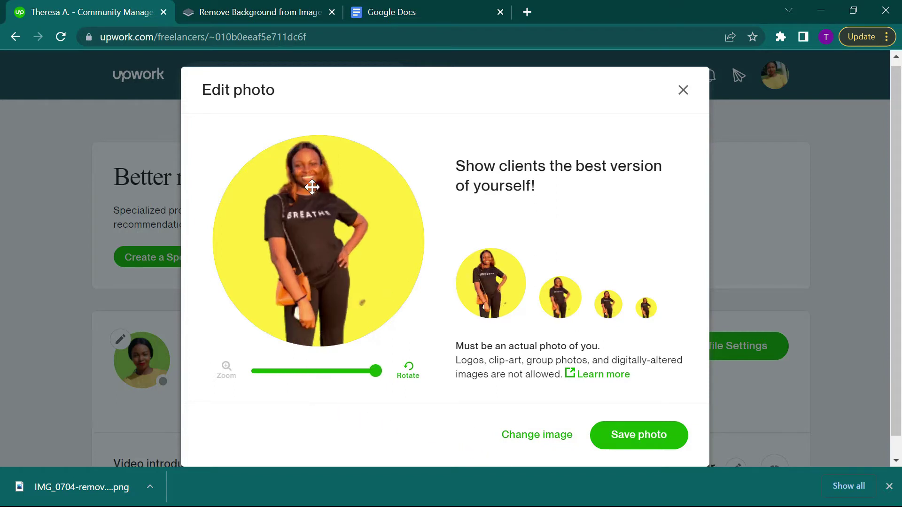
drag(312, 187, 320, 239)
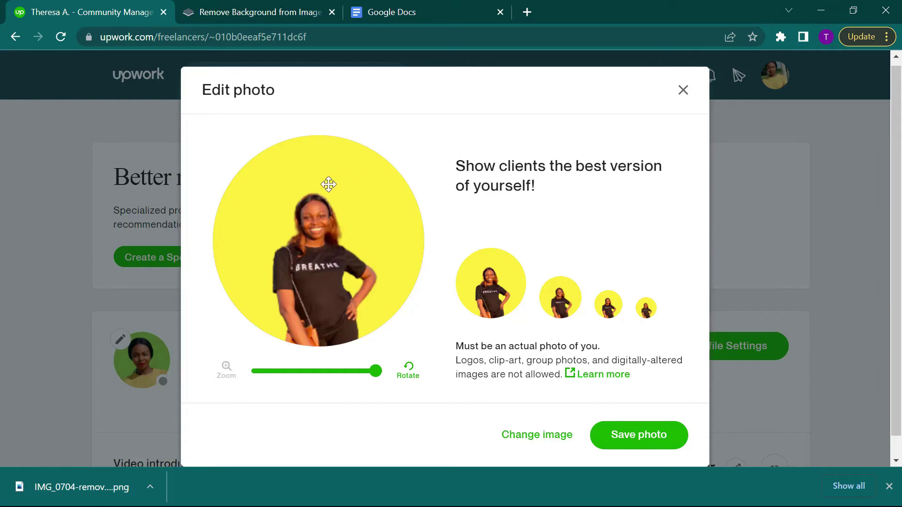
click(510, 445)
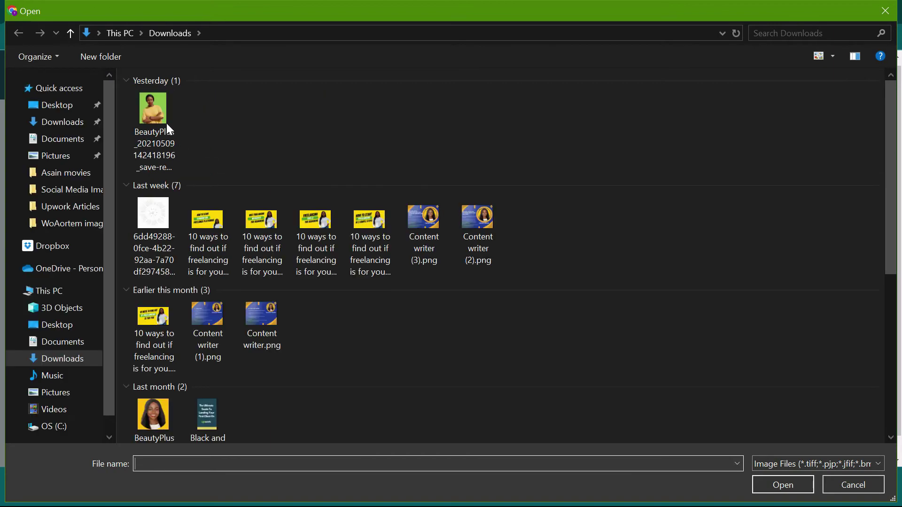
click(171, 221)
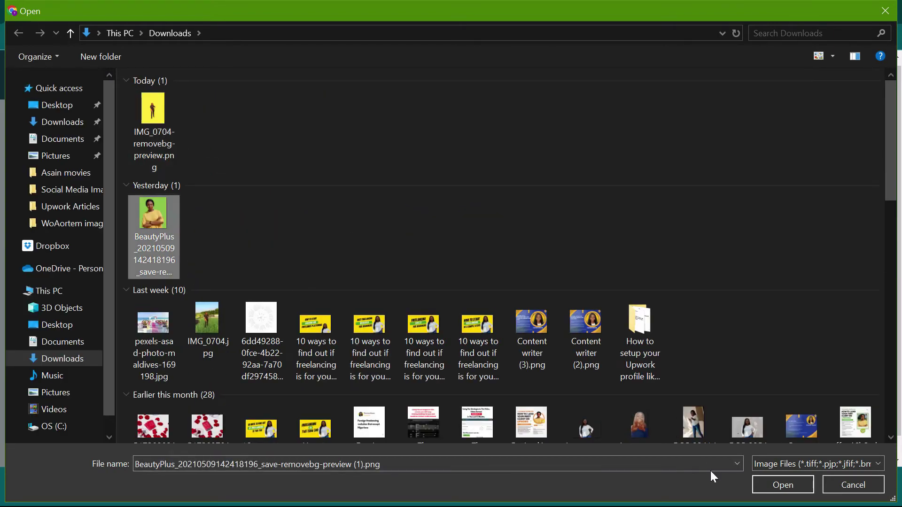
click(777, 485)
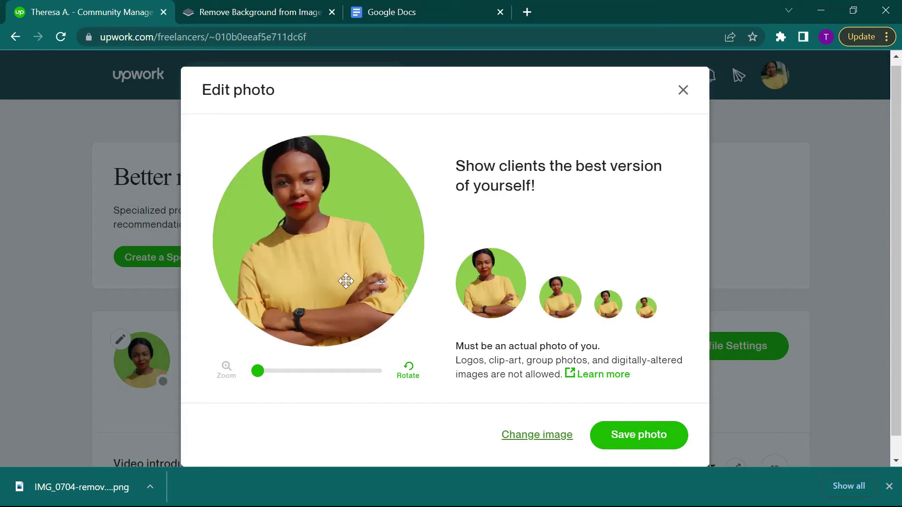
- Zoom the green-background photo in slightly, shift it down to fit the whole head in the circle, and save it
drag(346, 282, 350, 298)
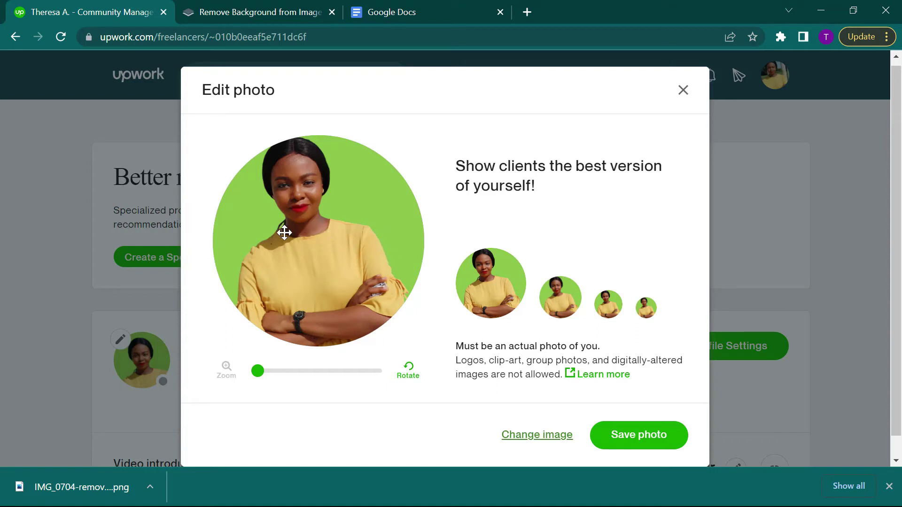
drag(257, 371, 271, 381)
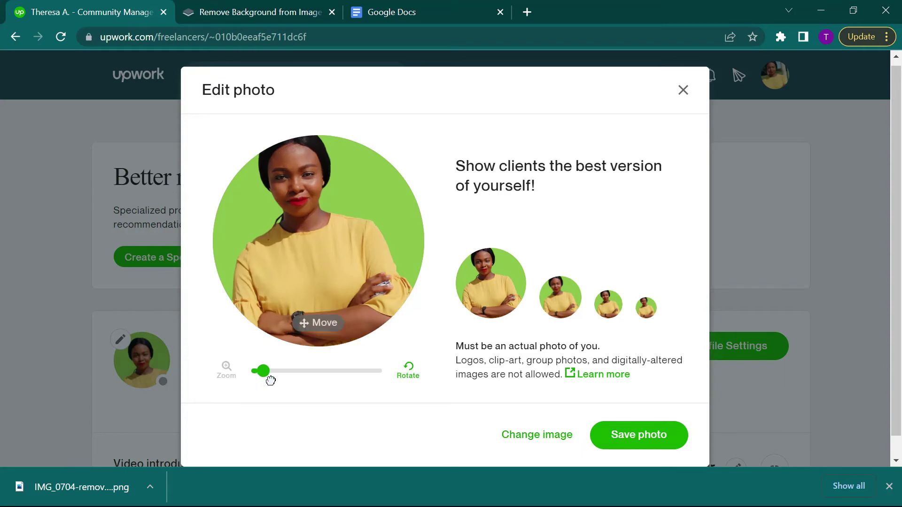
drag(307, 231, 349, 322)
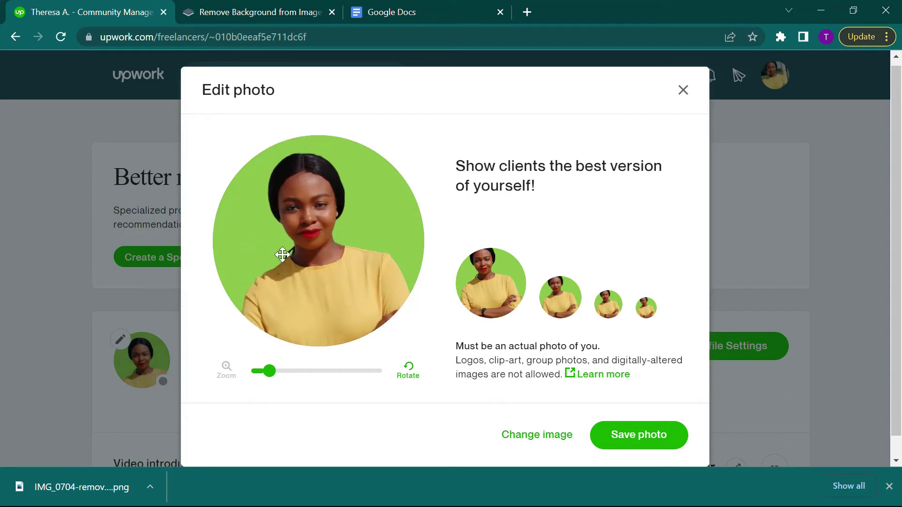
click(637, 440)
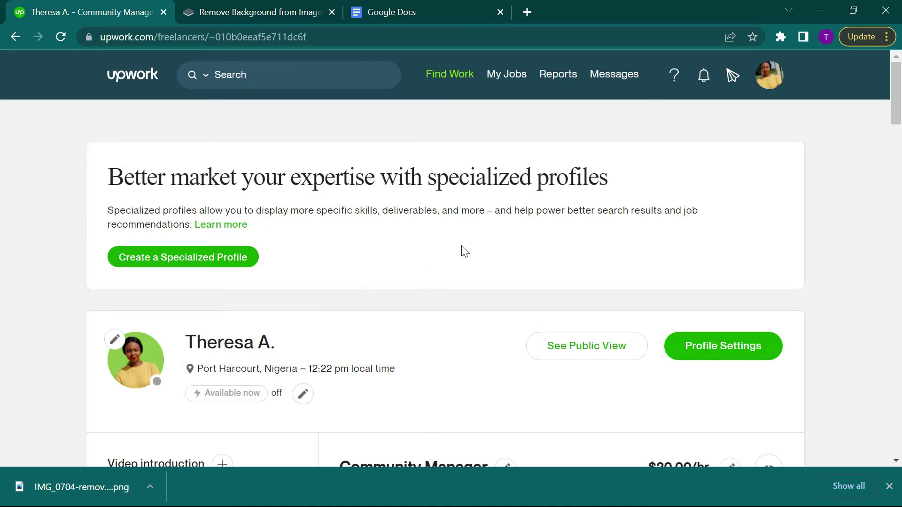
scroll(463, 252, down, 3)
scroll(464, 253, down, 1)
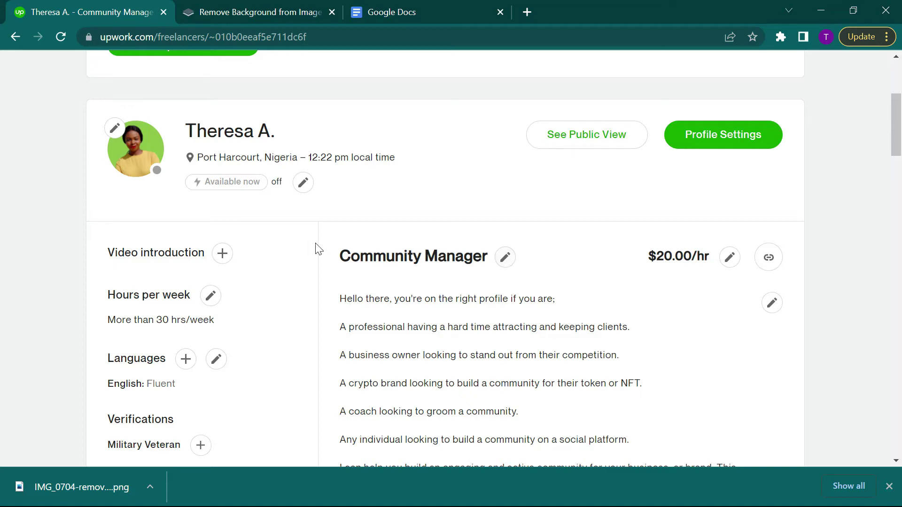
scroll(314, 249, up, 5)
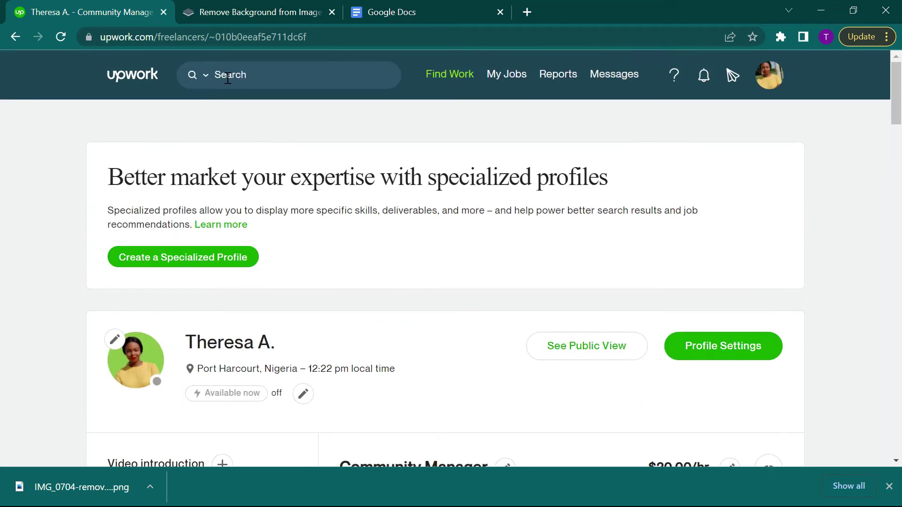
- Search Upwork's talent listings for "community manager"
click(207, 80)
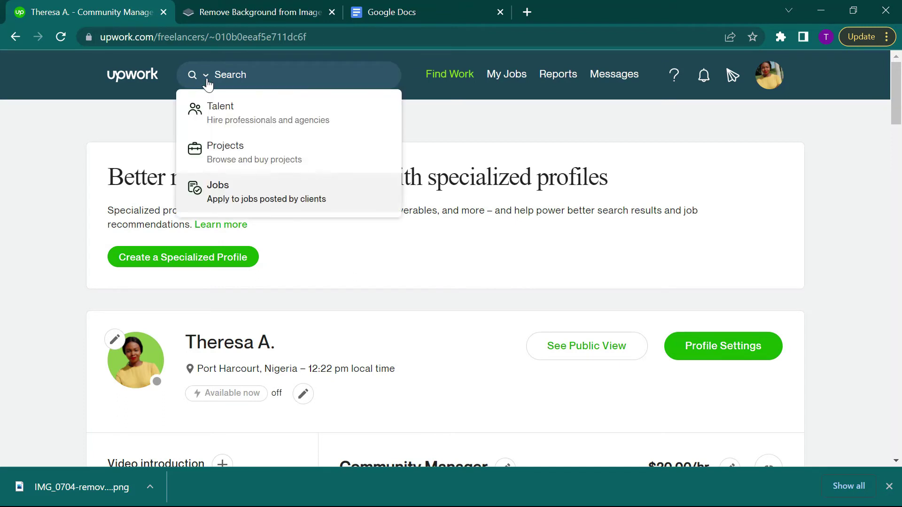
click(221, 111)
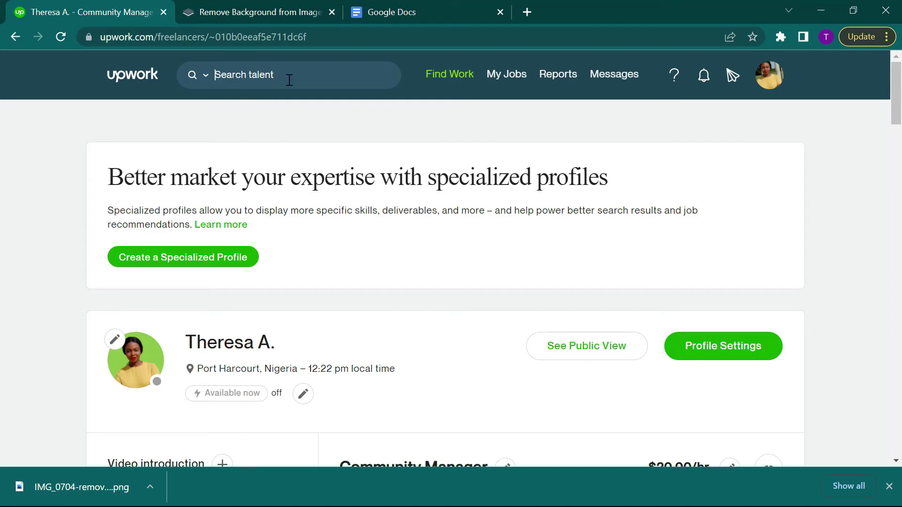
text(community manager)
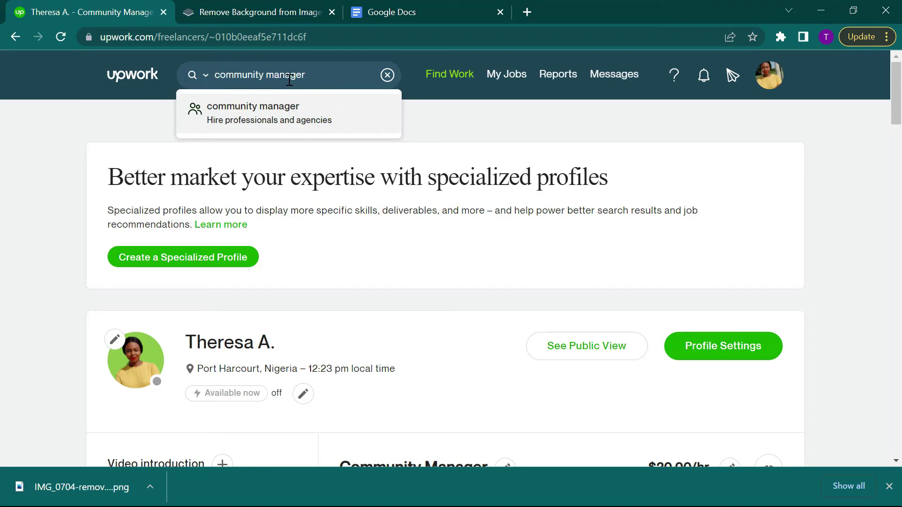
click(309, 126)
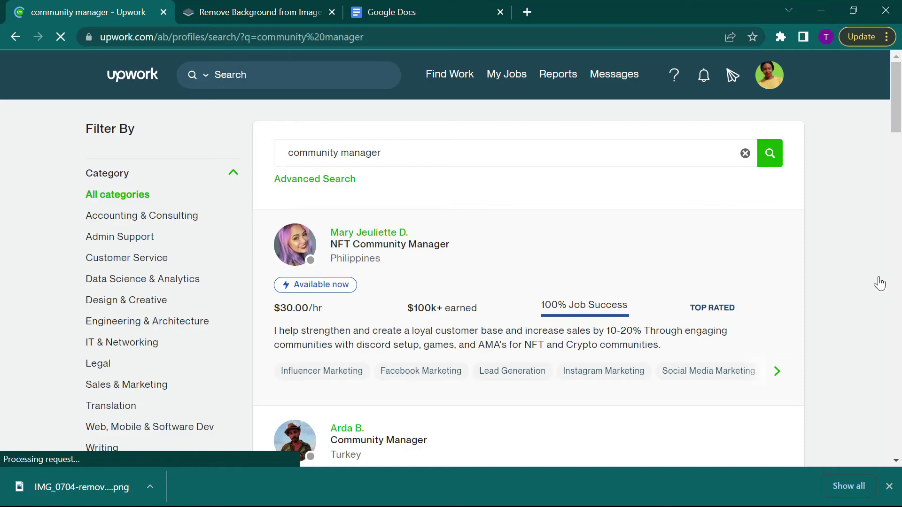
- Examine the profile photos of the freelancers in the community manager results, waiting for the page whenever it stops responding
scroll(879, 284, down, 5)
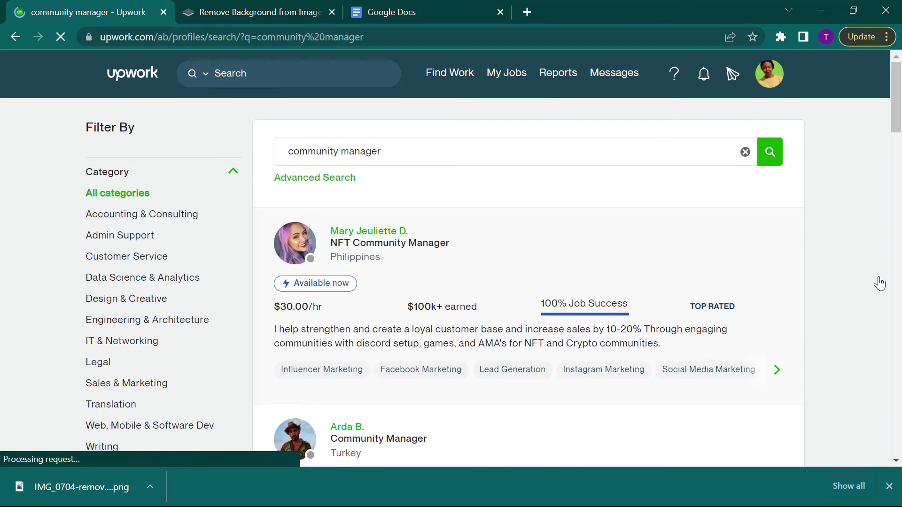
scroll(879, 284, down, 7)
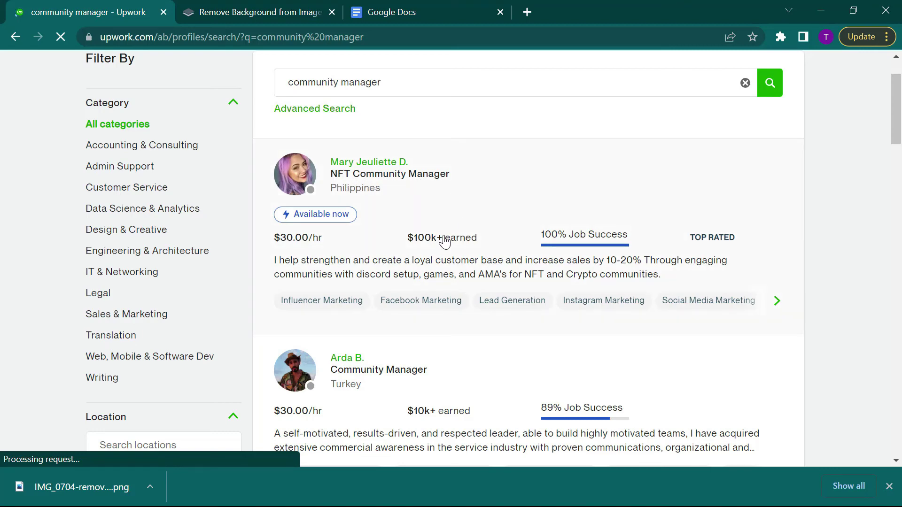
scroll(443, 240, down, 8)
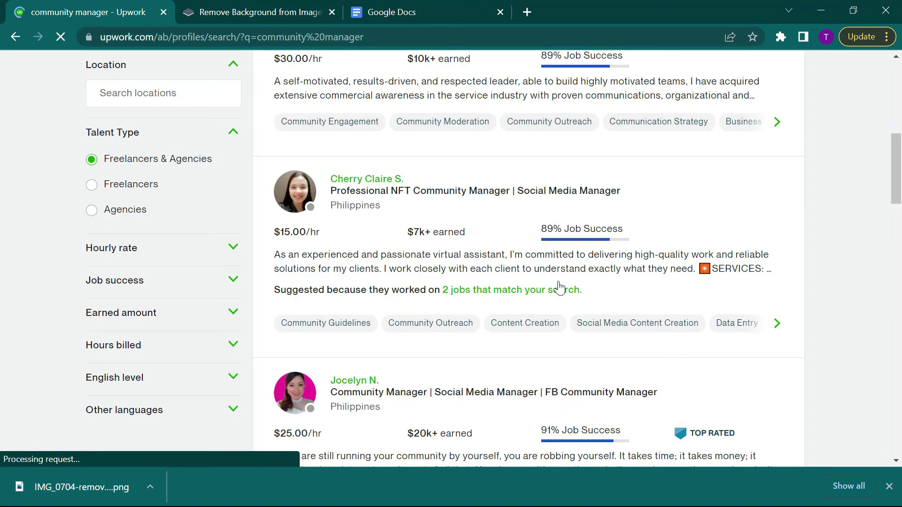
scroll(489, 276, down, 6)
scroll(491, 276, down, 3)
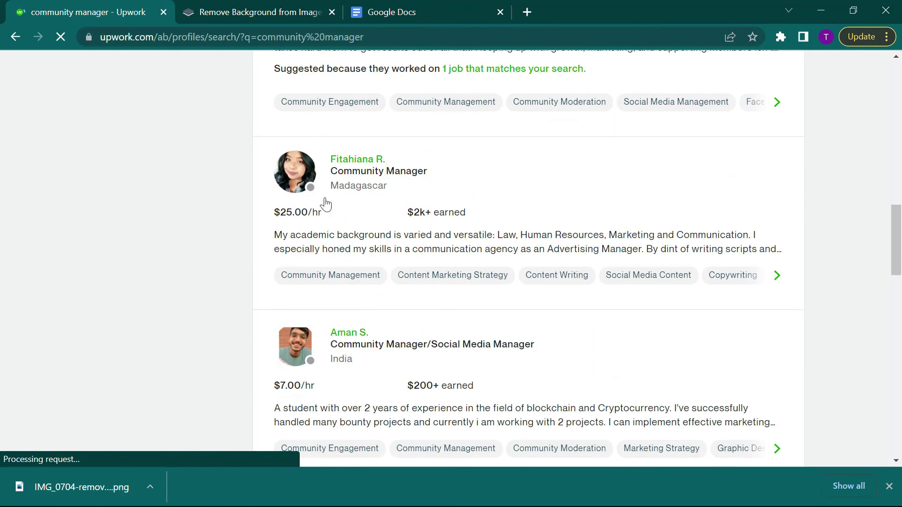
scroll(501, 362, down, 6)
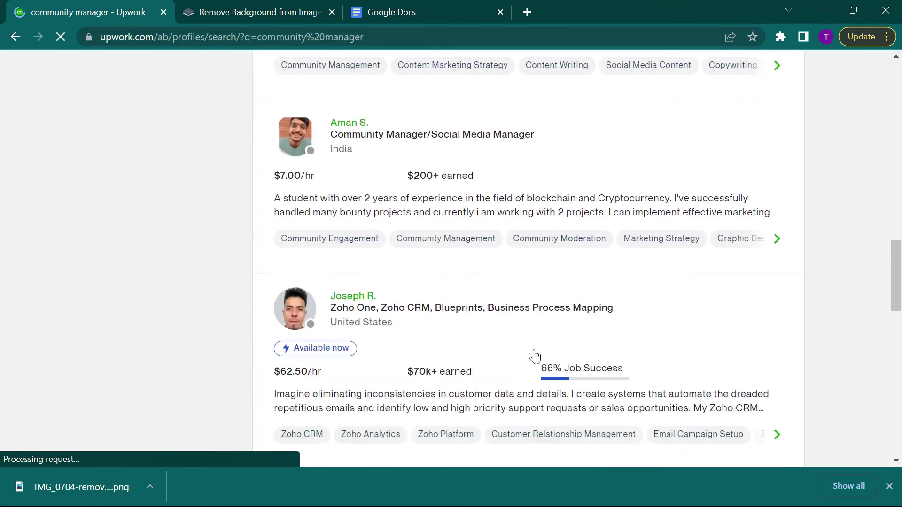
scroll(450, 388, up, 15)
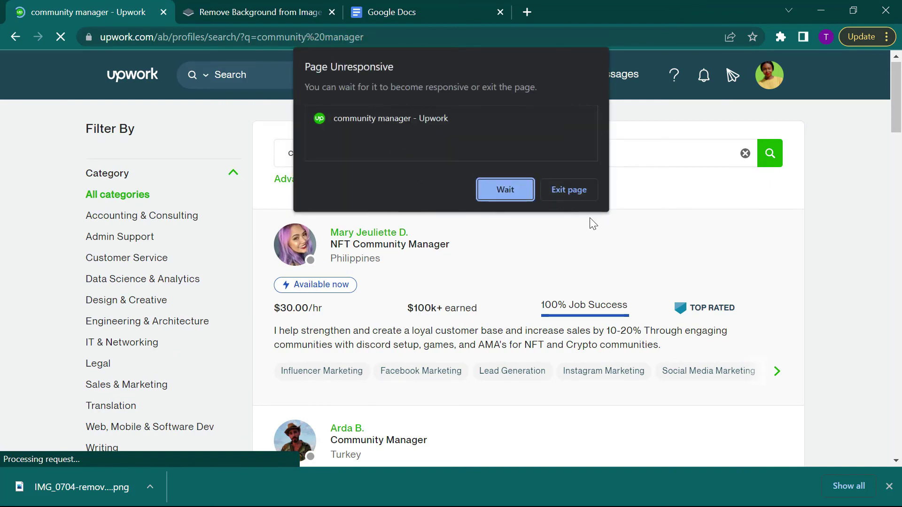
click(485, 196)
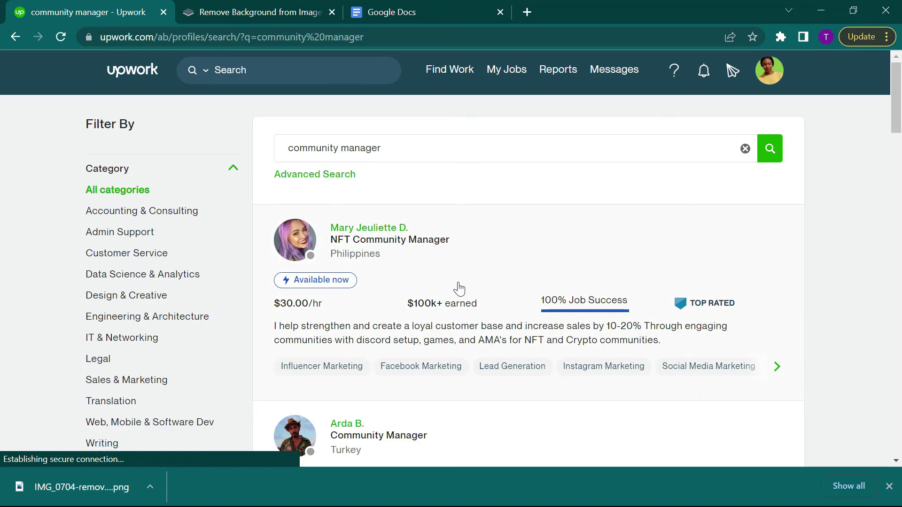
scroll(458, 287, down, 5)
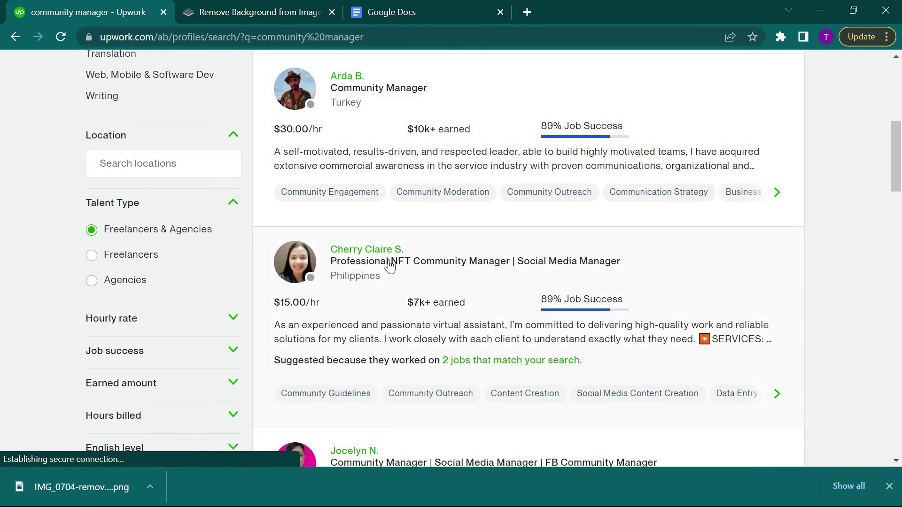
scroll(490, 271, down, 3)
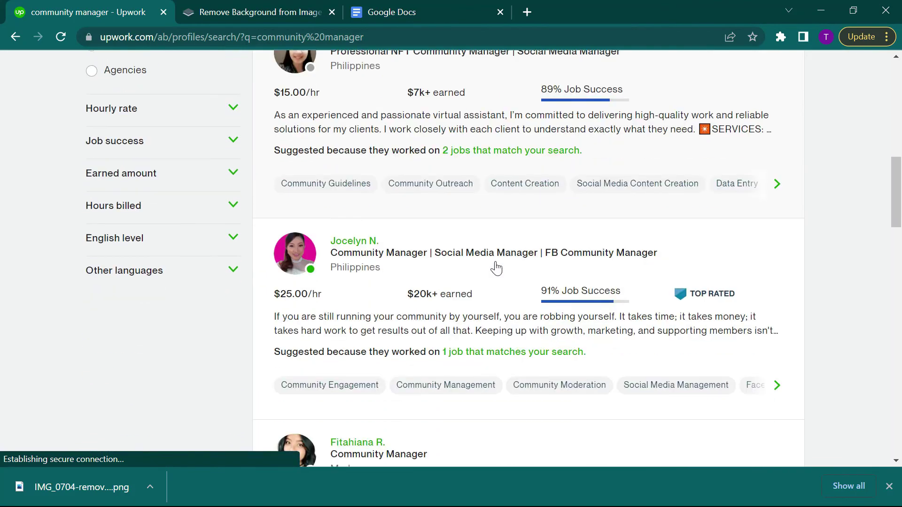
scroll(458, 258, down, 5)
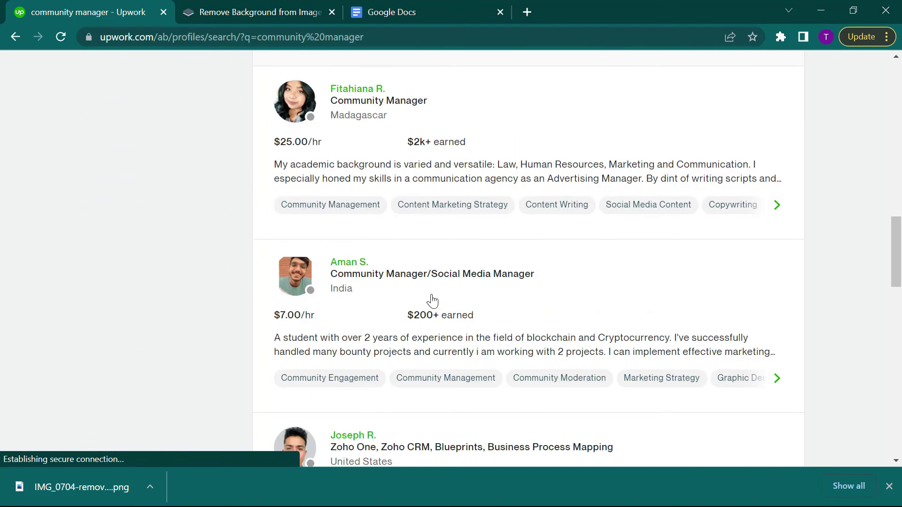
- Compare the profile photos of the remaining freelancers in the community manager results, then return to the start of the list
scroll(478, 278, down, 4)
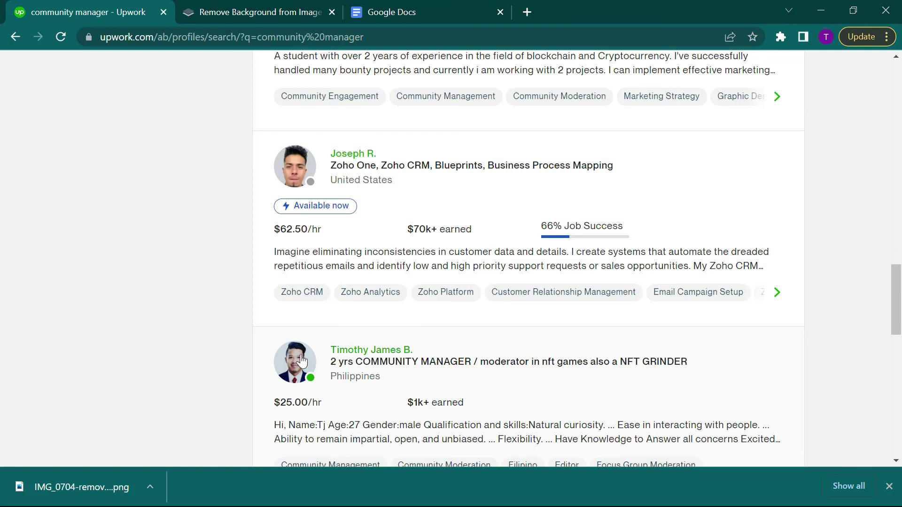
scroll(477, 387, down, 4)
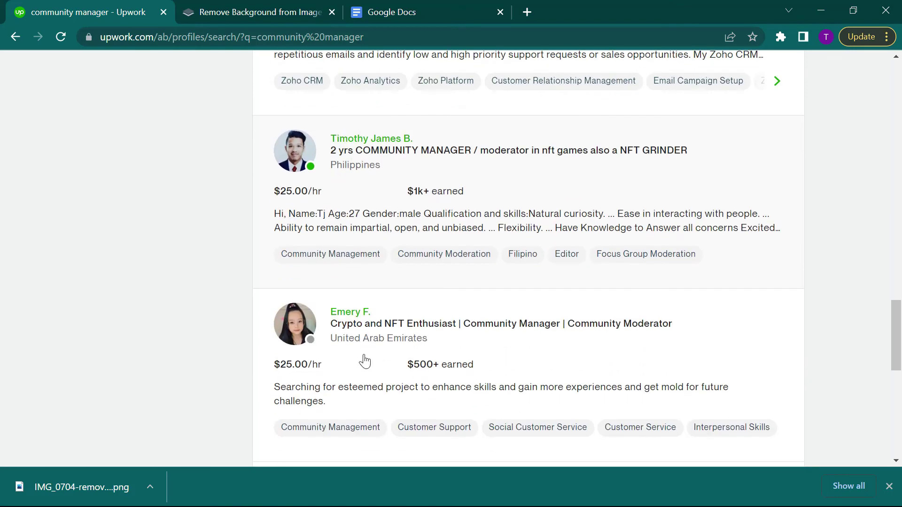
scroll(516, 346, up, 10)
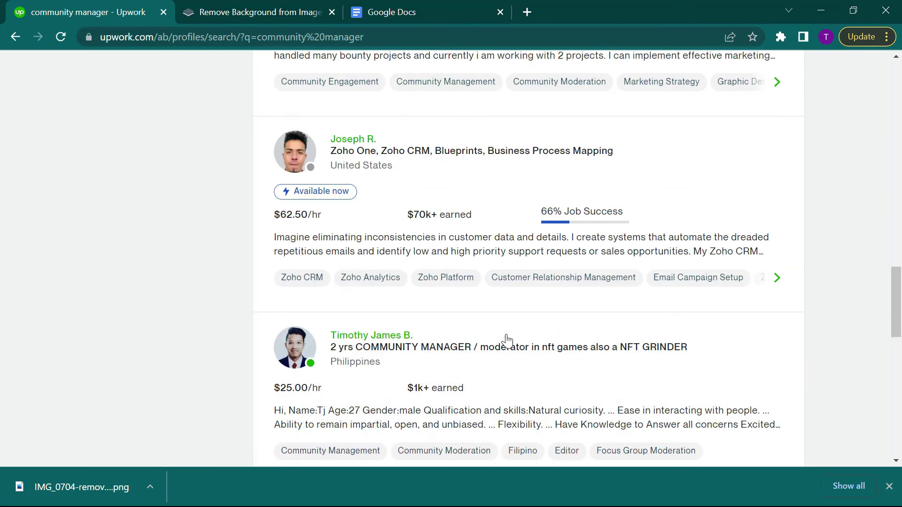
scroll(506, 339, up, 6)
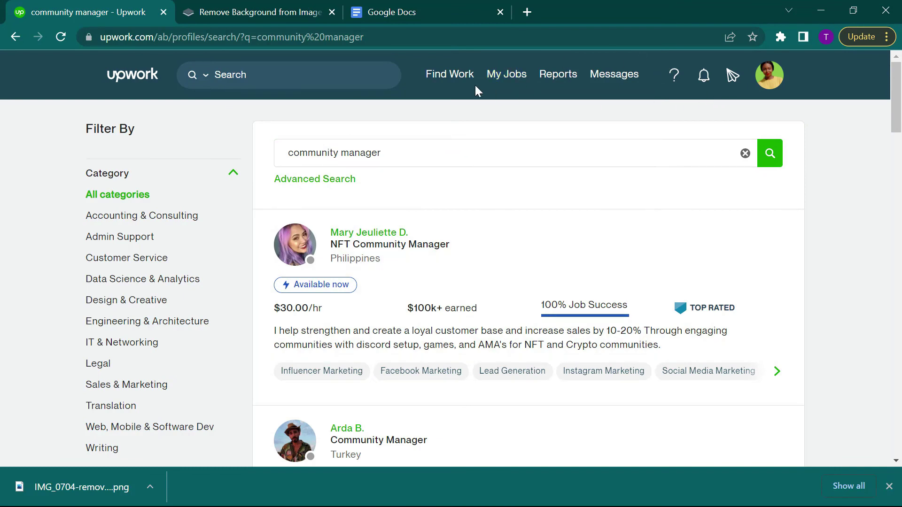
- Open your own freelancer profile page and go to its professional title section
mouse_move(451, 77)
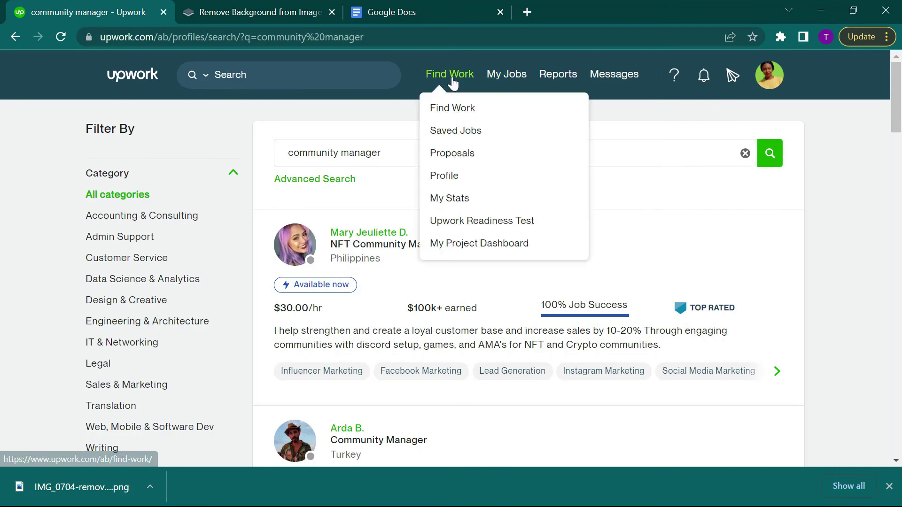
click(445, 175)
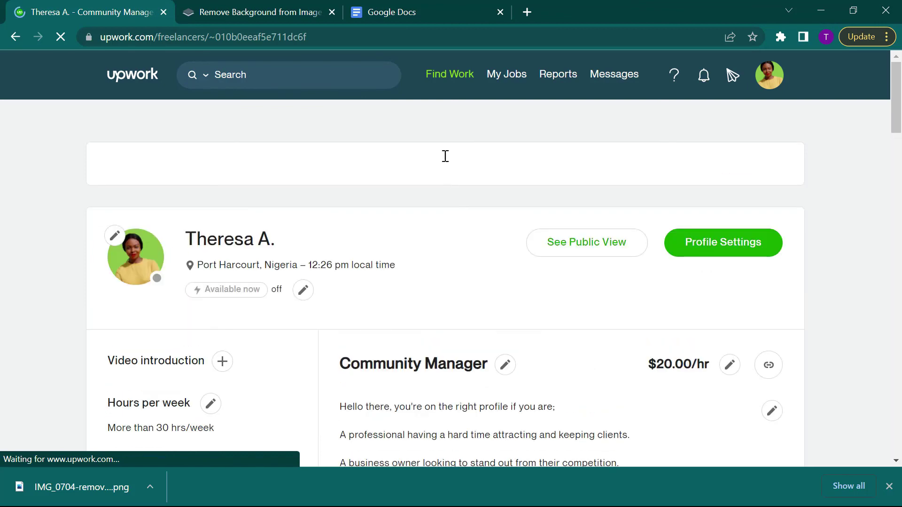
scroll(446, 159, down, 6)
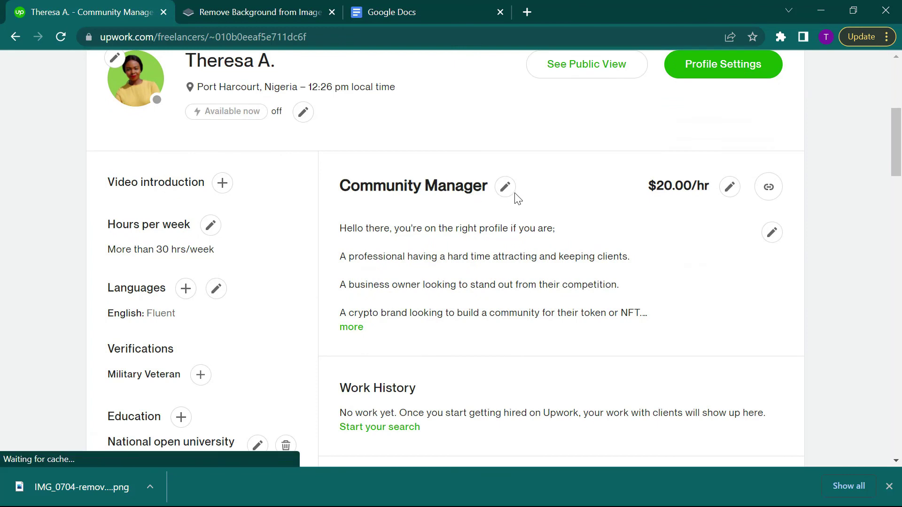
- Change the profile's professional title to "NFT and Telegram Community Manager" and save it
click(504, 188)
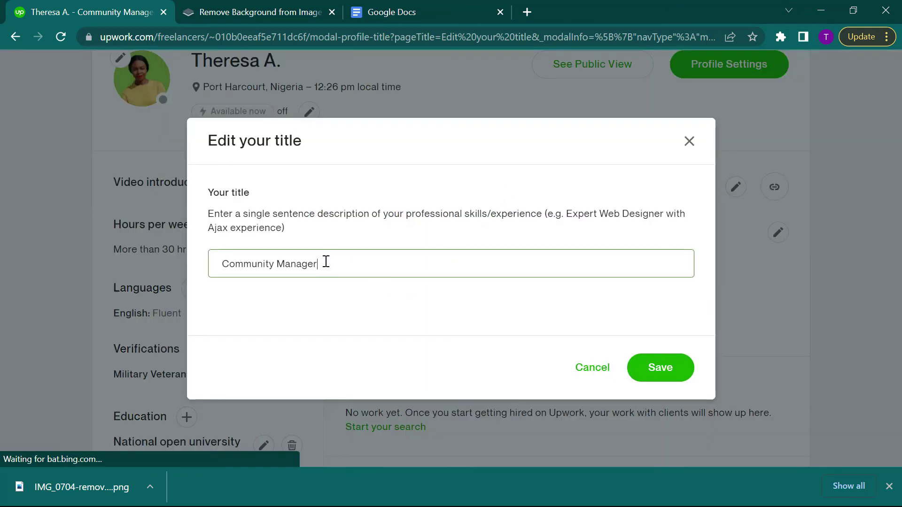
drag(318, 264, 212, 261)
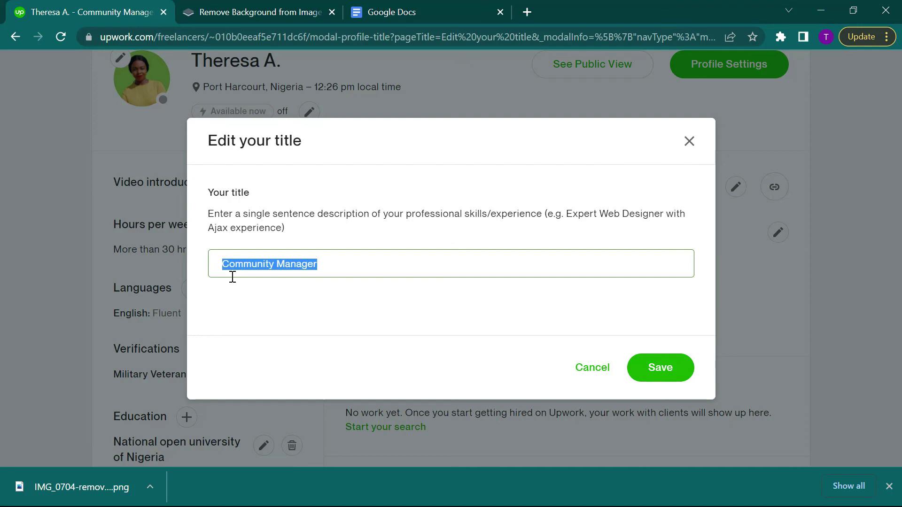
text(NFT a)
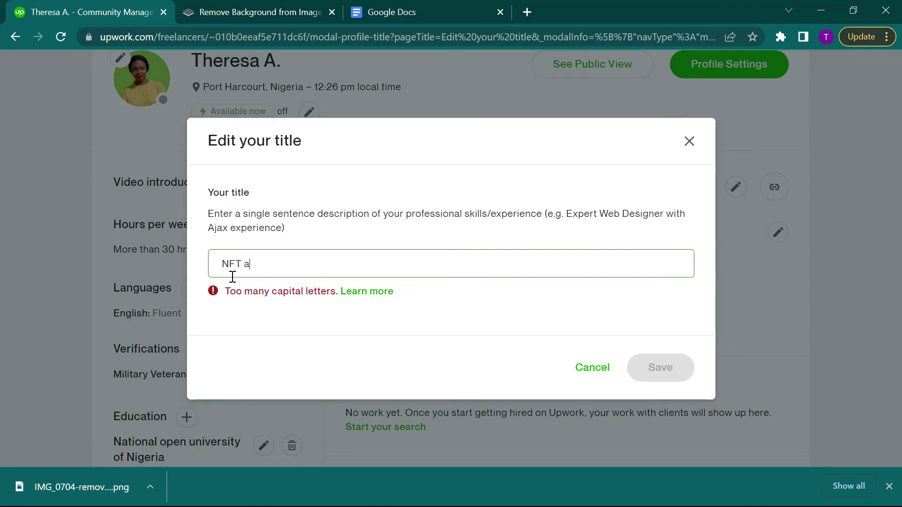
text(nd Teleg)
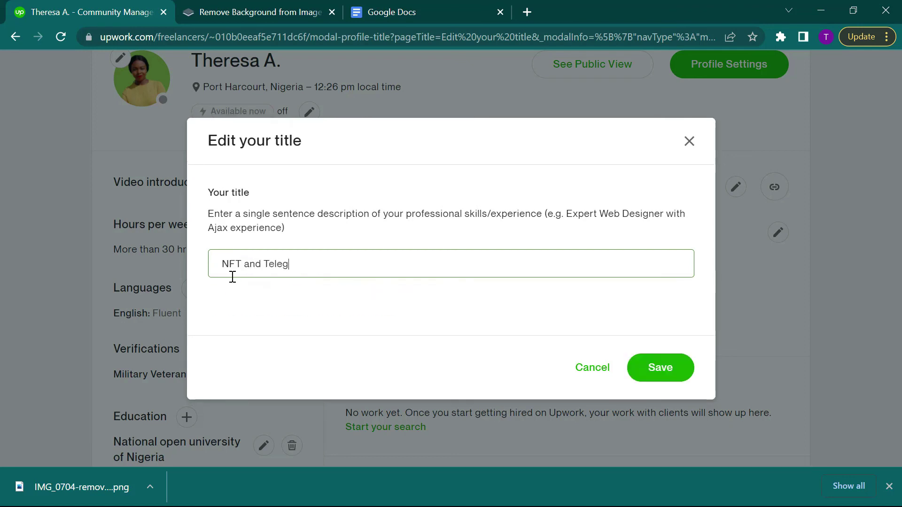
text(ram Community)
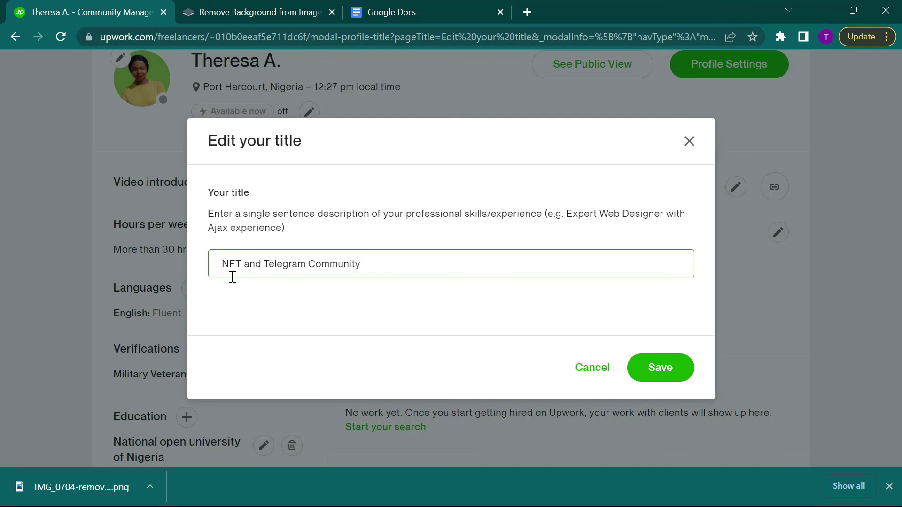
text( Manager)
click(667, 371)
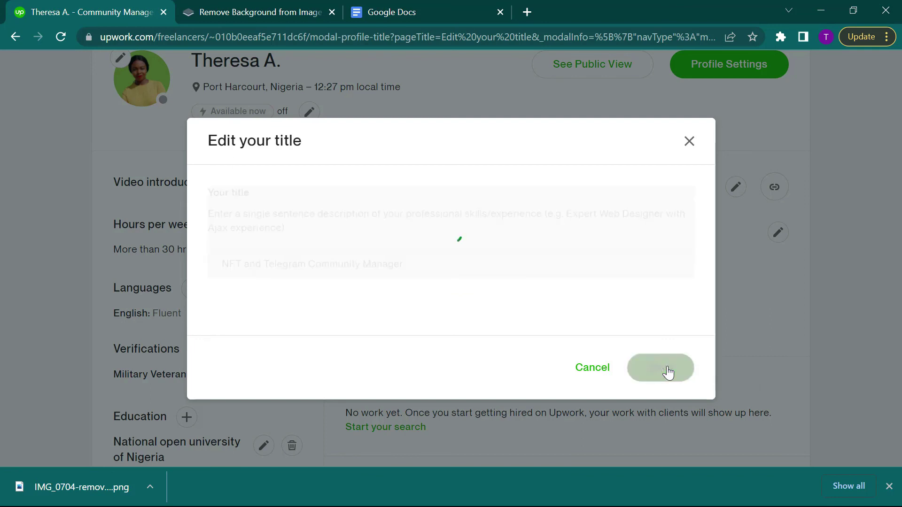